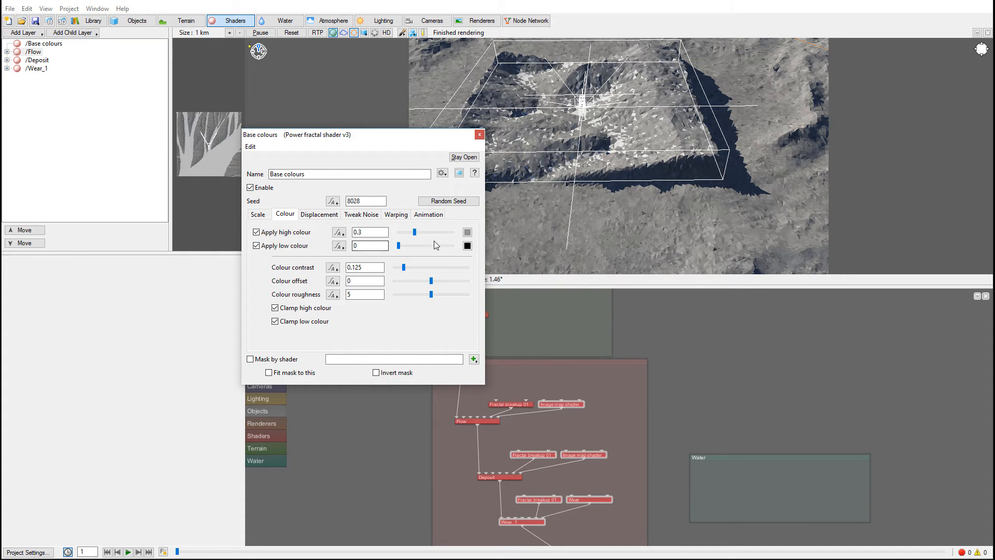
- Set the high colour of the Base colours shader to a sandy tan at about 0.4479
left_click(466, 230)
left_click_drag(184, 209, 232, 196)
left_click(147, 305)
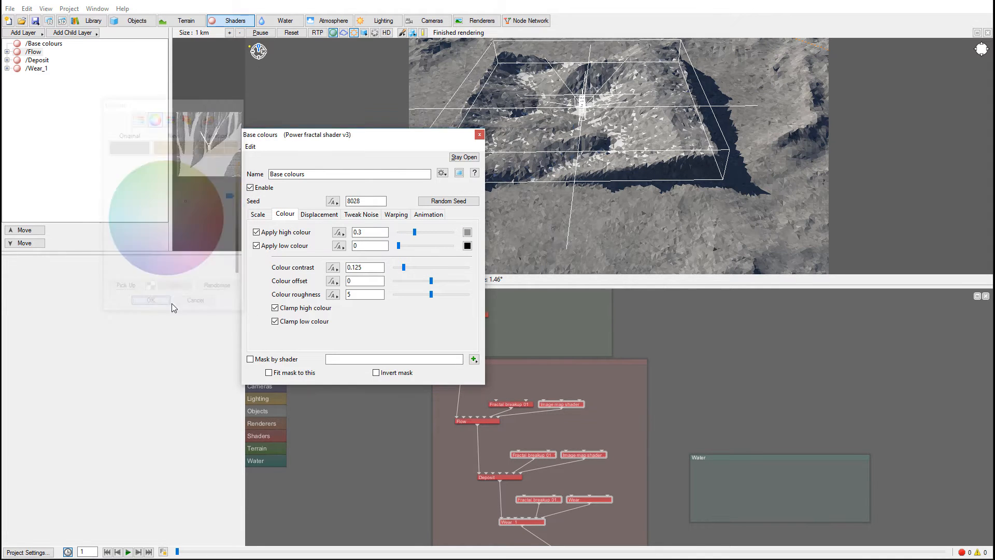
- Set the low colour of the Base colours shader to a medium reddish brown
left_click(467, 246)
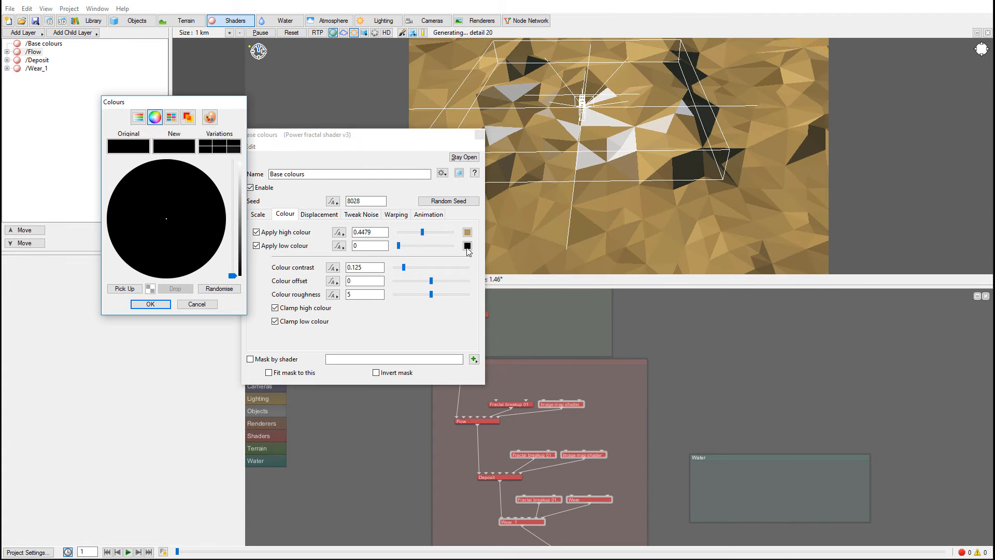
left_click(195, 211)
mouse_move(233, 216)
left_mouse_down()
mouse_move(232, 196)
mouse_move(233, 208)
left_mouse_up()
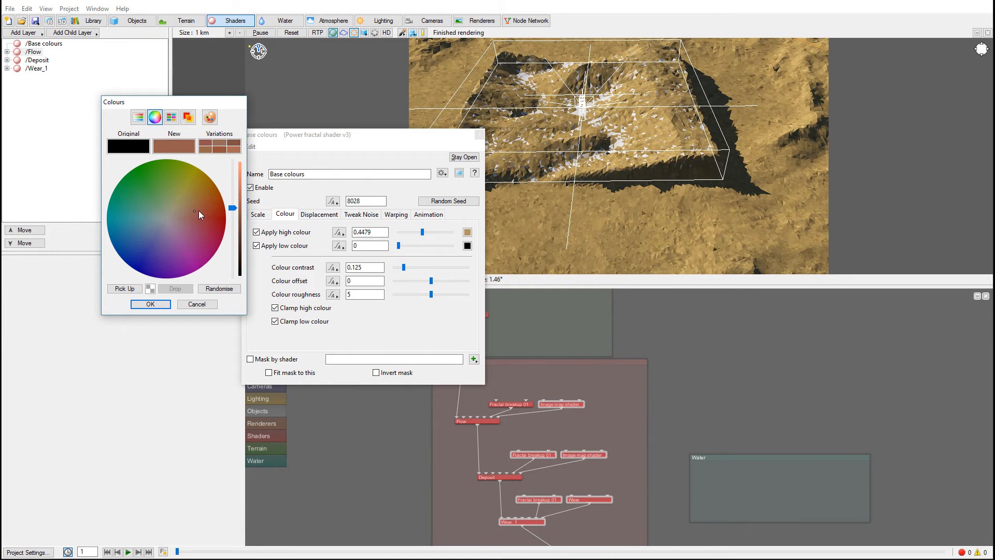
left_click(151, 304)
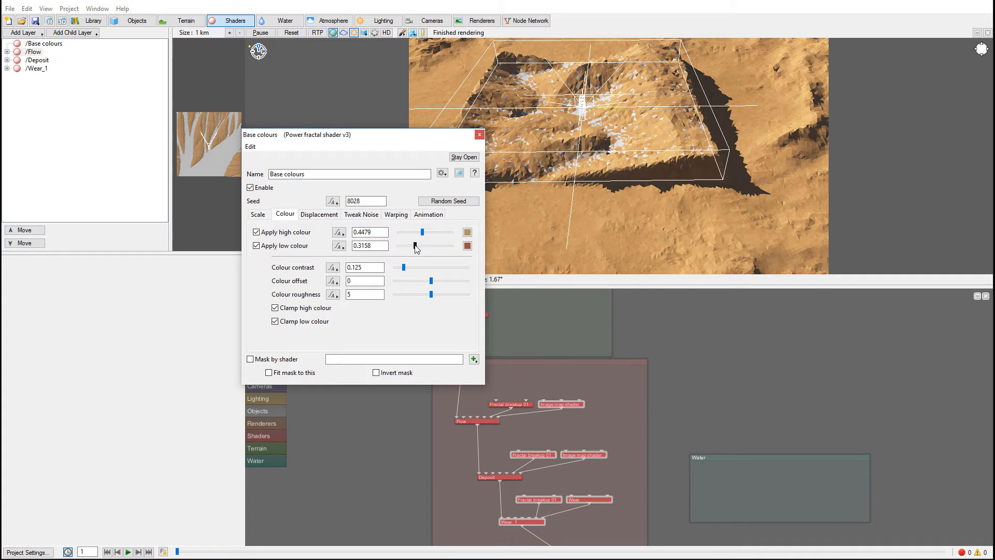
- Adjust Base colours to high colour 0.4875, low colour 0.28125, colour roughness 6.375 and colour contrast 0.25
left_click_drag(415, 245, 428, 235)
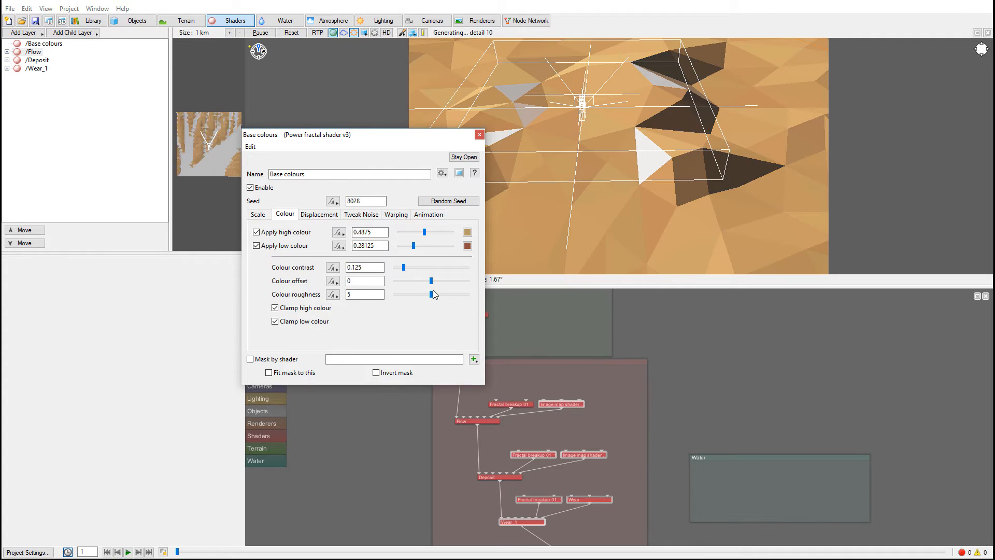
left_click_drag(431, 295, 441, 294)
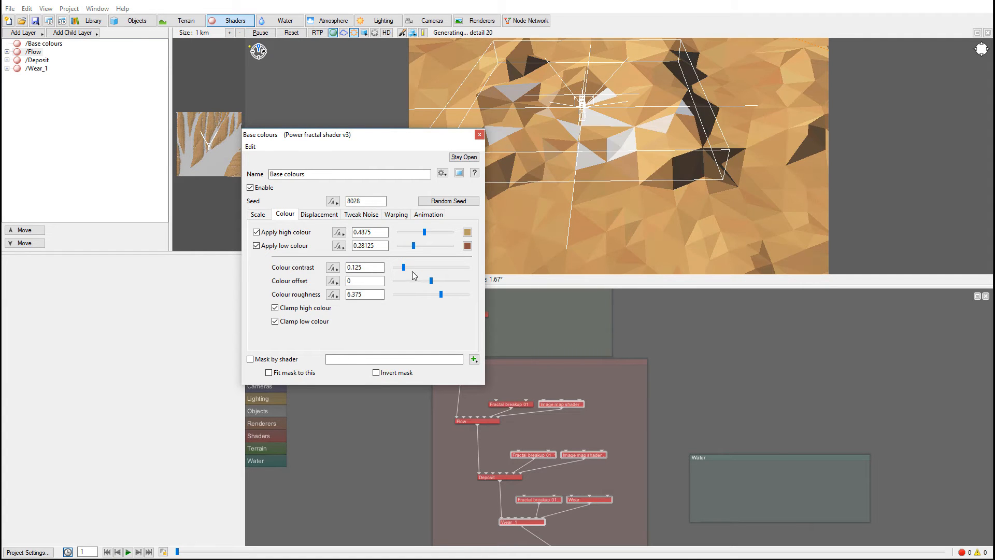
left_click_drag(406, 268, 415, 268)
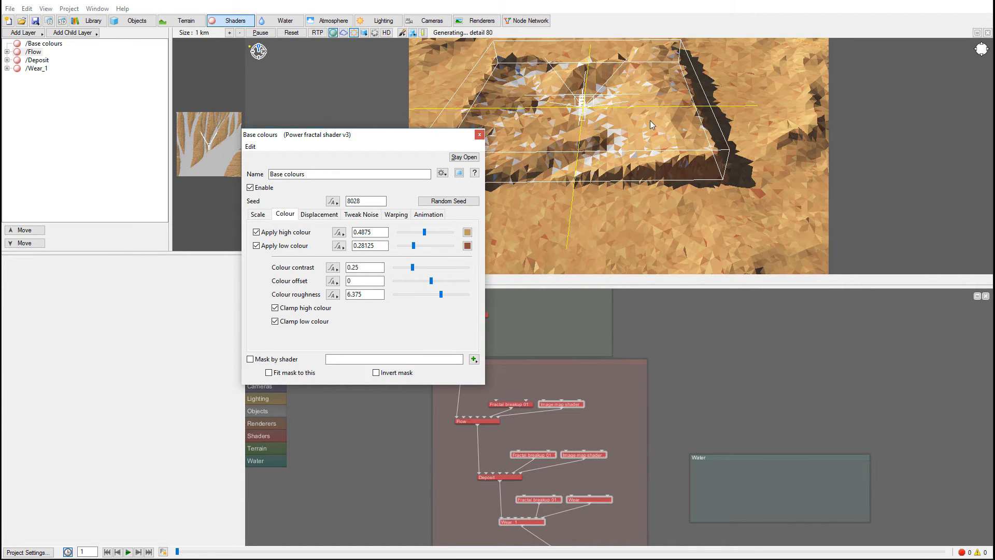
left_click(479, 135)
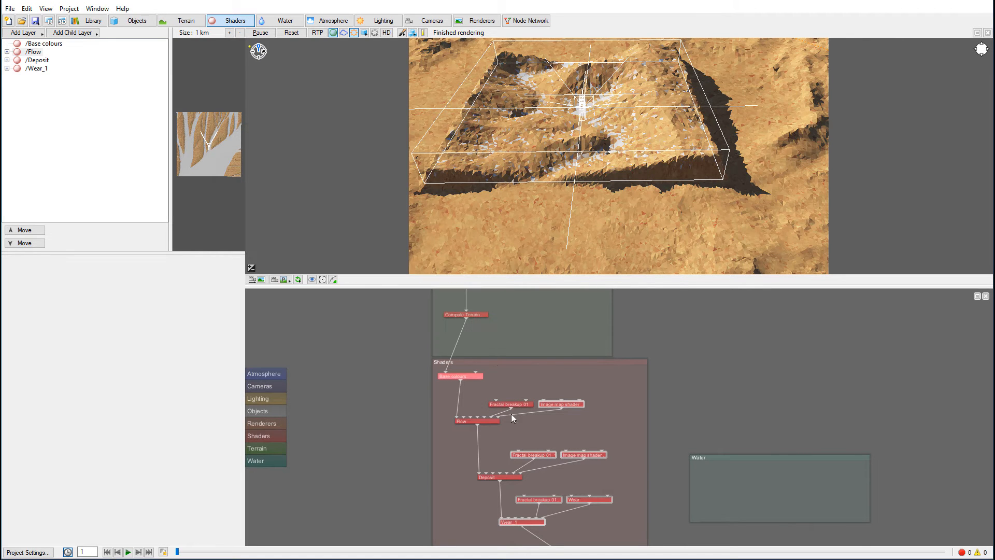
- Set the Flow surface layer's applied colour to a golden brown at about 0.4995
double_click(484, 418)
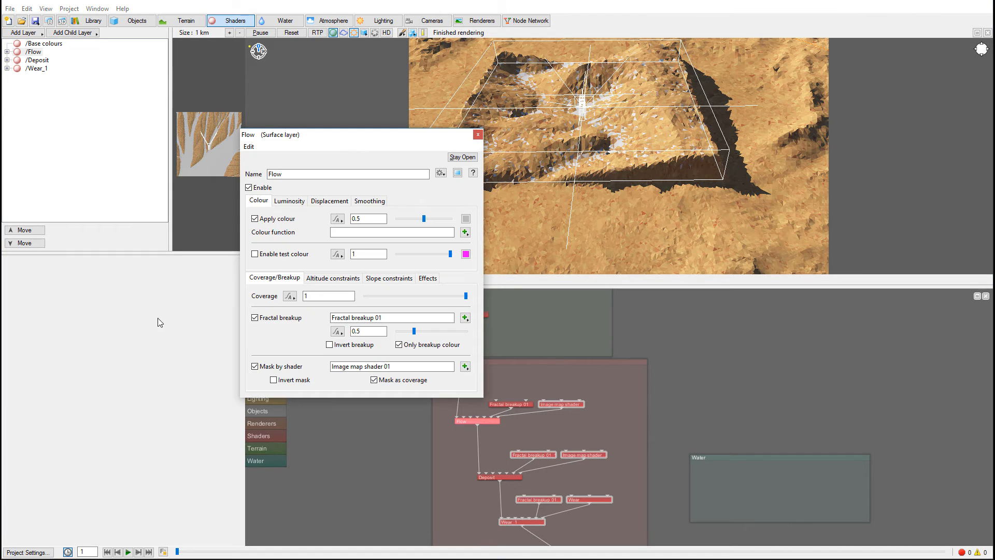
left_click_drag(369, 138, 258, 149)
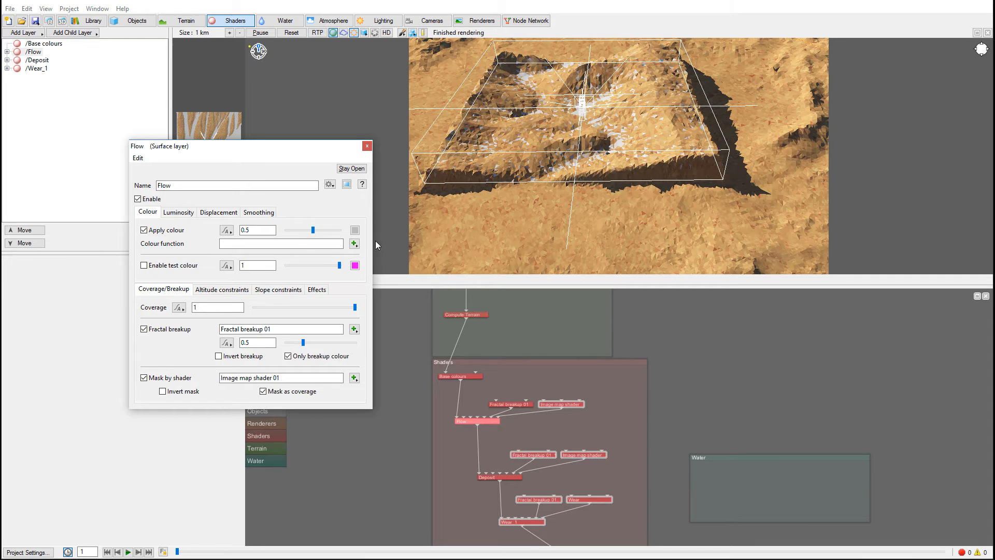
left_click(355, 230)
left_click(191, 203)
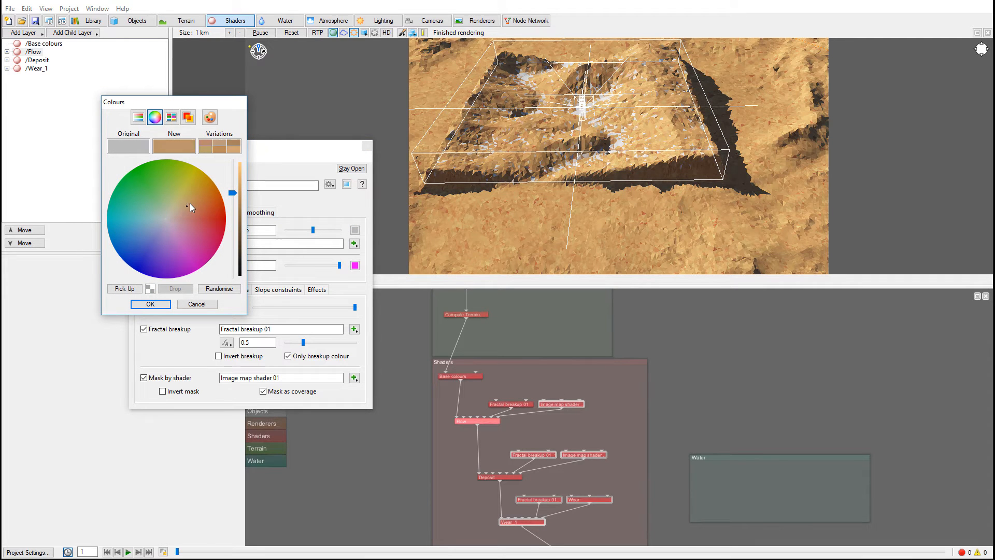
left_click_drag(191, 202, 194, 199)
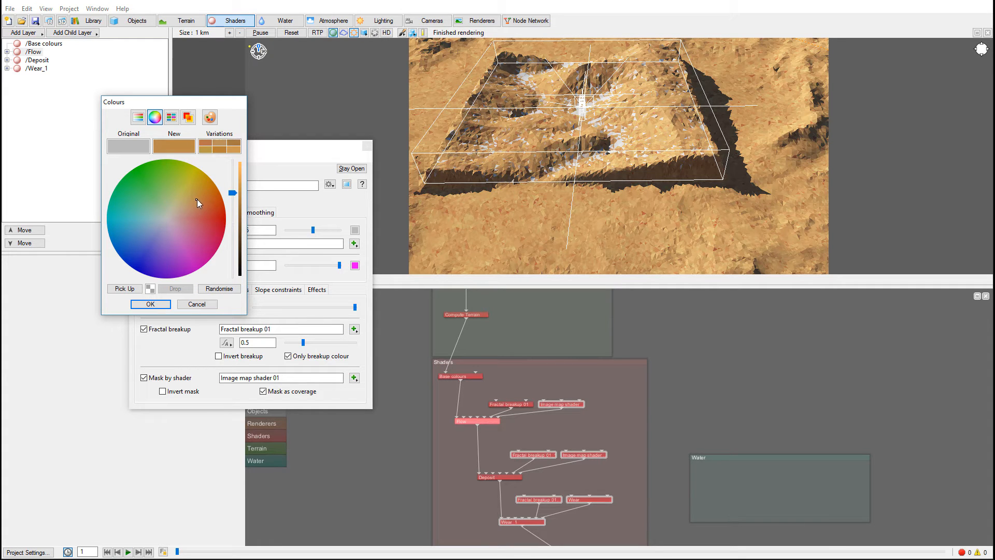
left_click(157, 305)
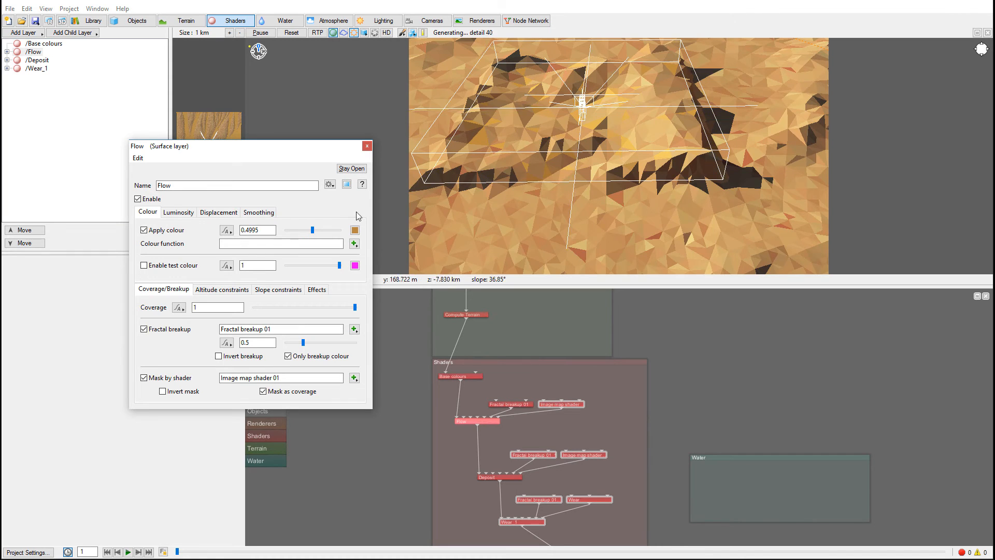
- Try a more saturated reddish orange at about 0.4878 as the Flow layer's colour
left_click(355, 231)
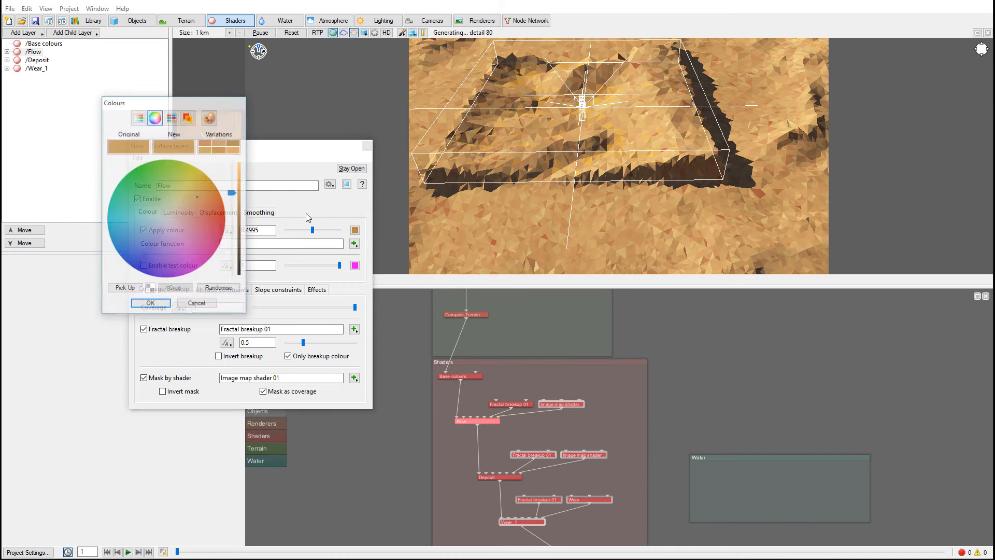
left_click(205, 203)
left_click(151, 305)
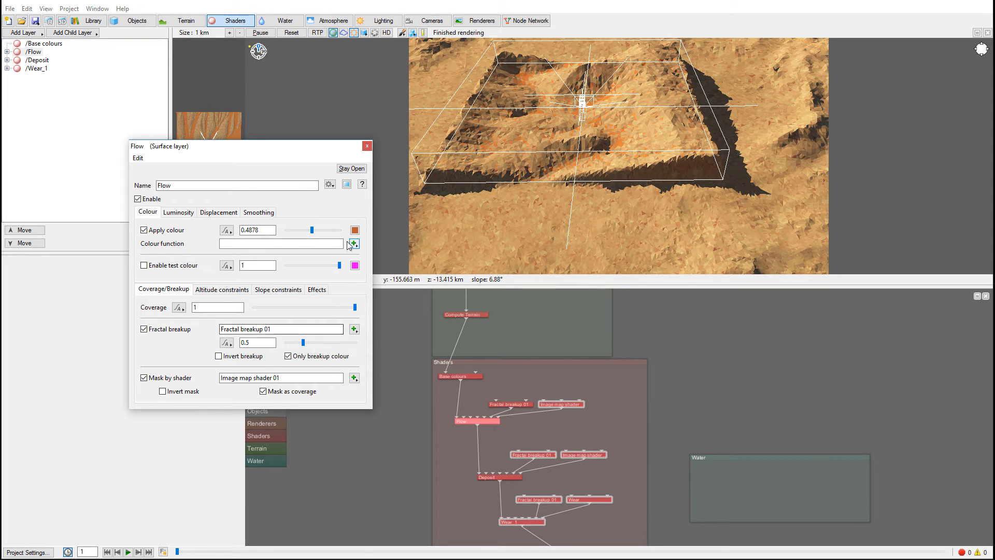
- Brighten the Flow layer's colour and soften it to a lighter, less saturated orange tan at about 0.6592
left_click(320, 229)
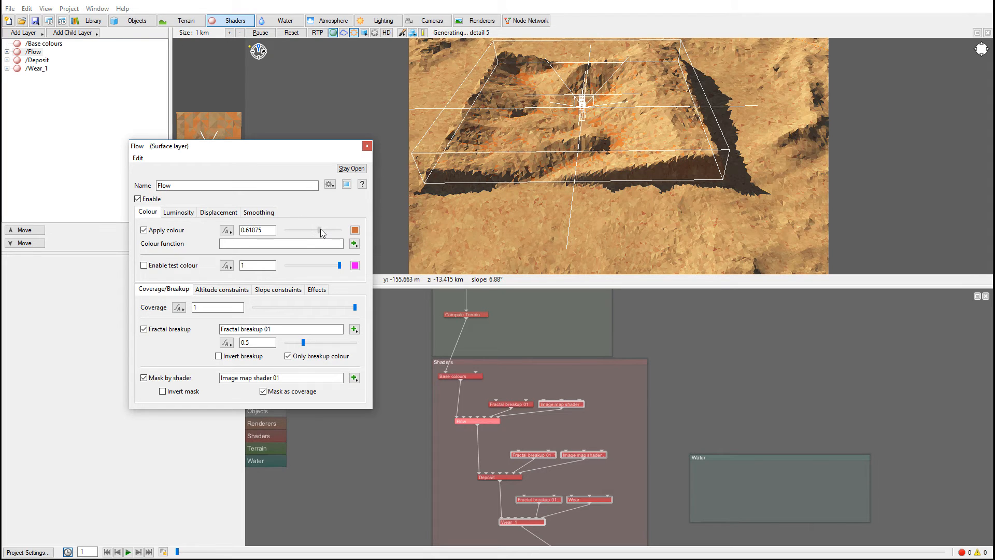
left_click(354, 230)
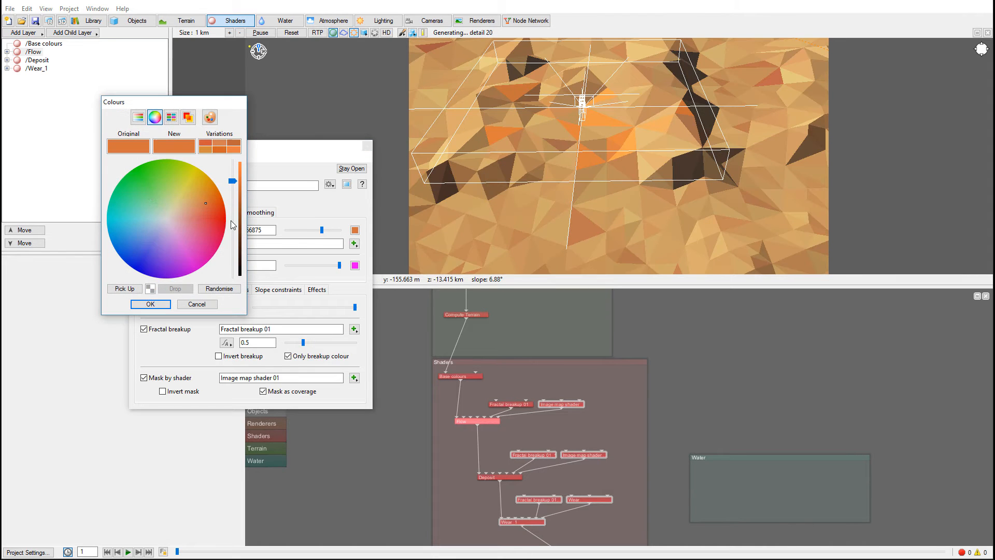
left_click(163, 304)
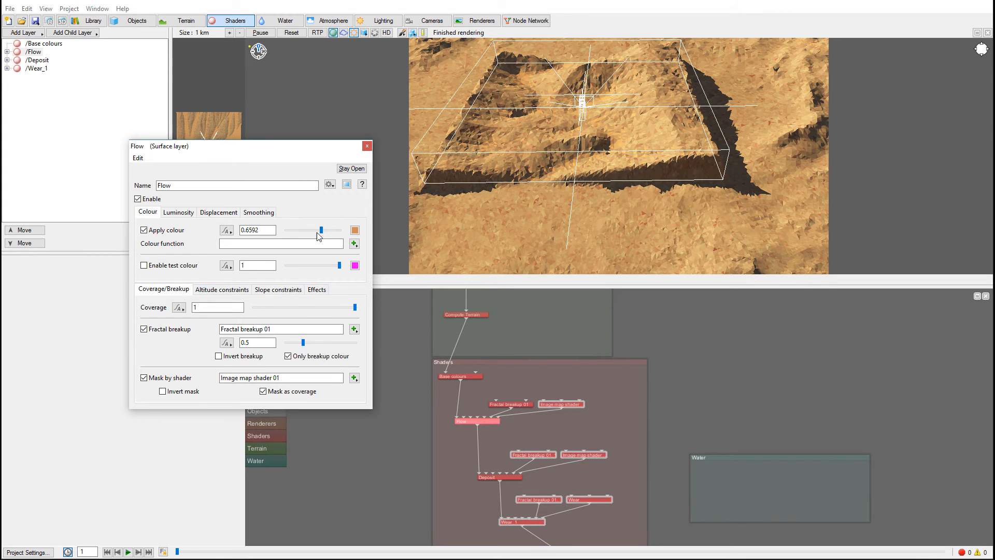
left_click(367, 148)
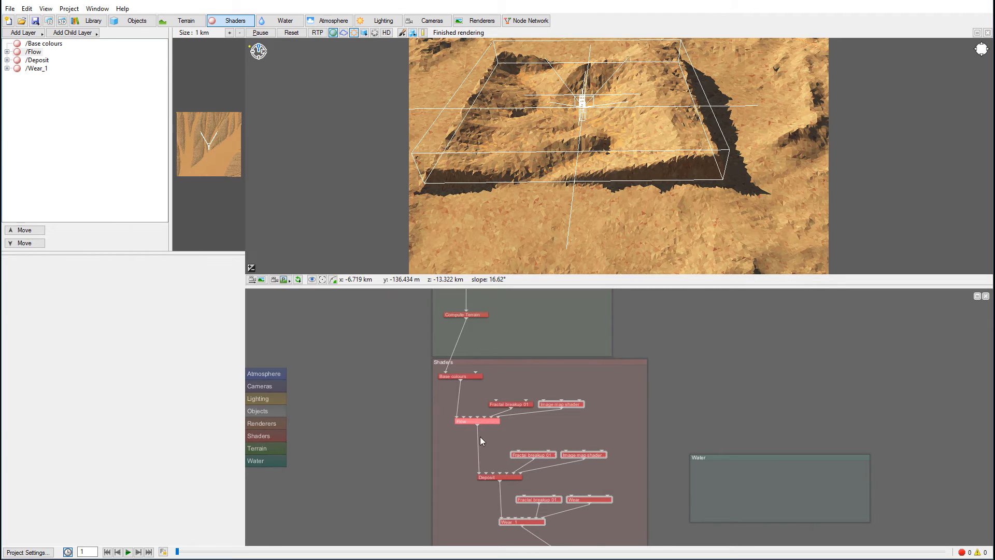
- Set the Deposit surface layer's colour to a burnt orange at about 0.4098 and check its luminosity, displacement and smoothing settings
double_click(507, 477)
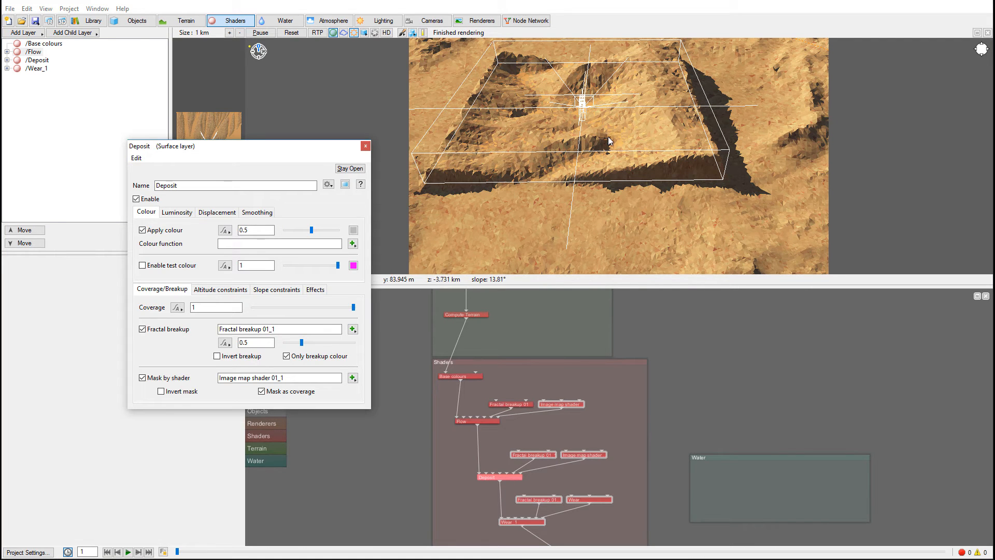
left_click(353, 230)
mouse_move(193, 215)
left_mouse_down()
mouse_move(232, 187)
mouse_move(232, 200)
left_mouse_up()
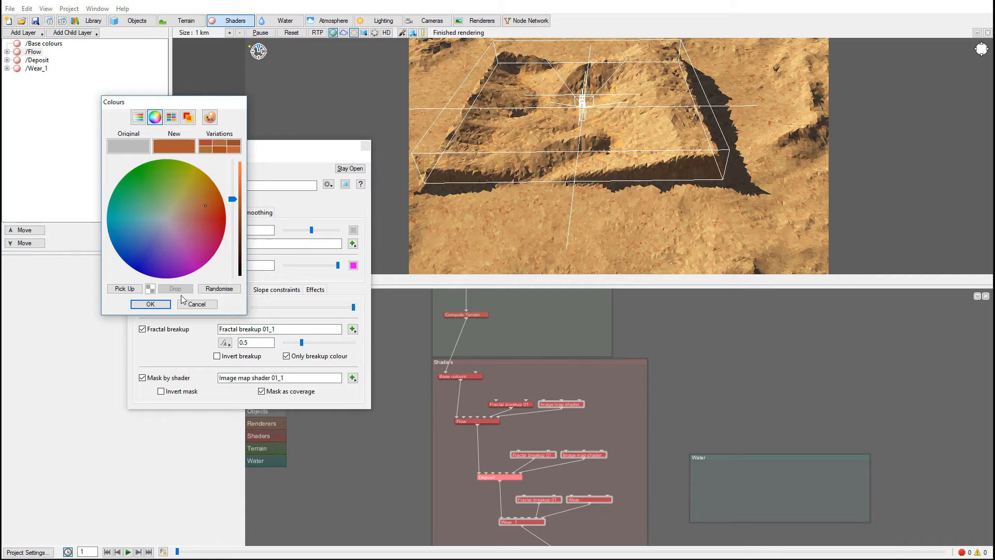
left_click(150, 305)
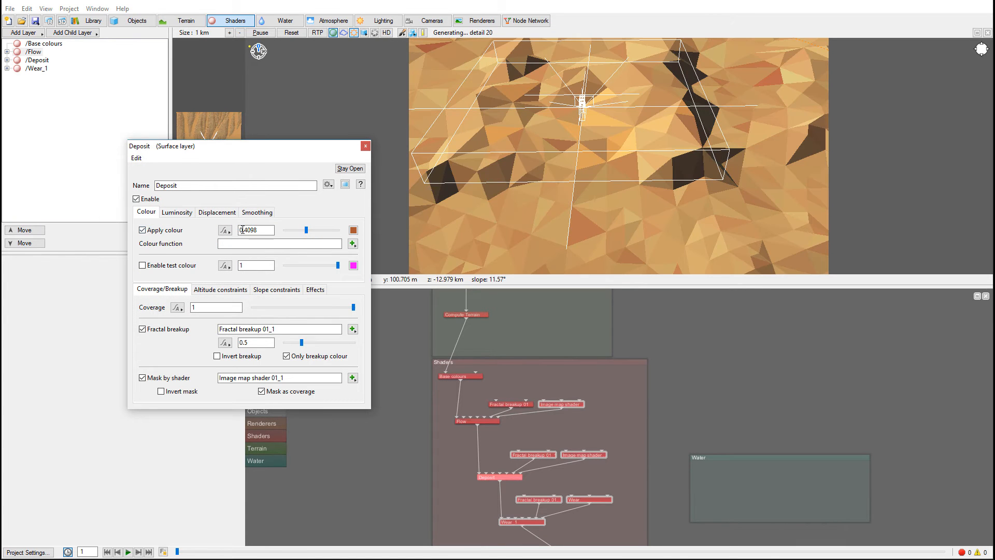
left_click(190, 214)
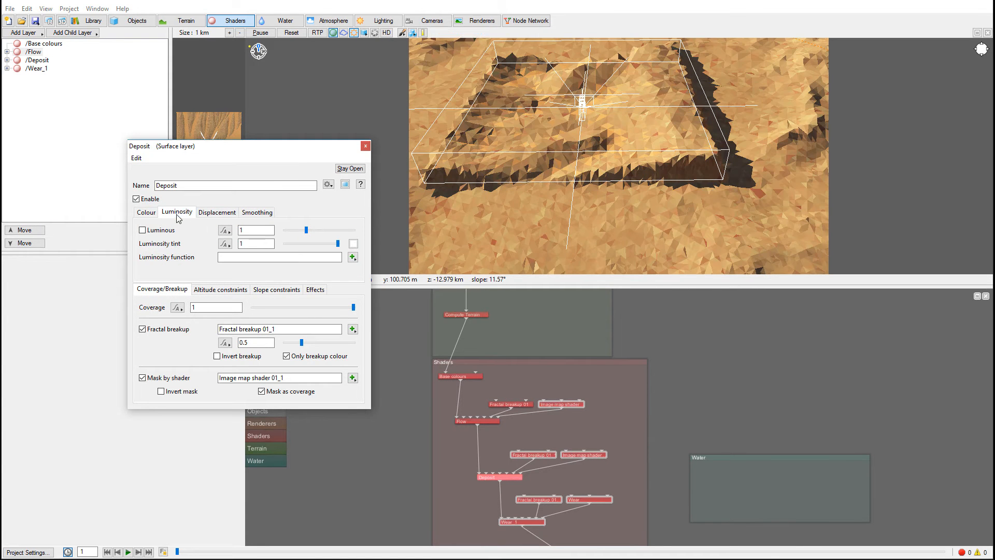
left_click(228, 214)
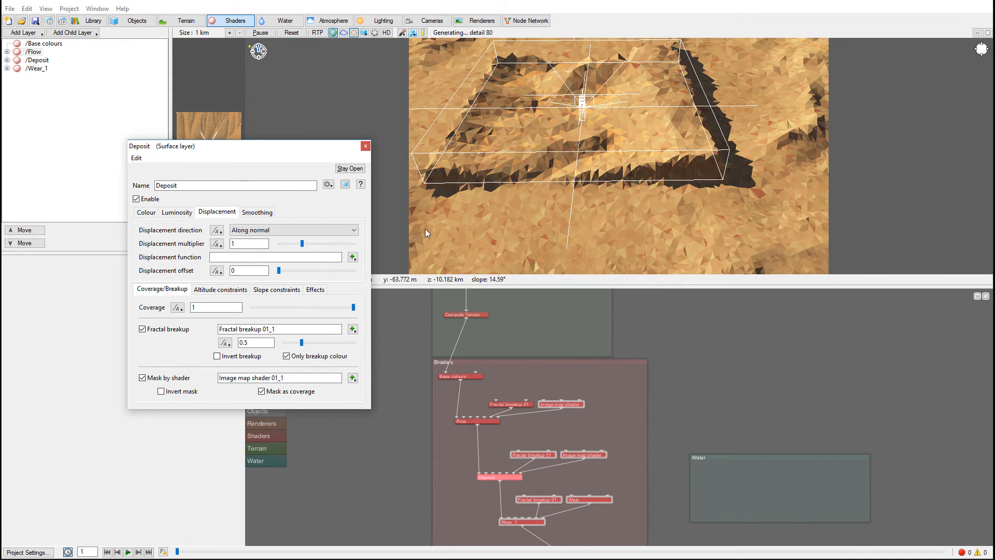
left_click(261, 212)
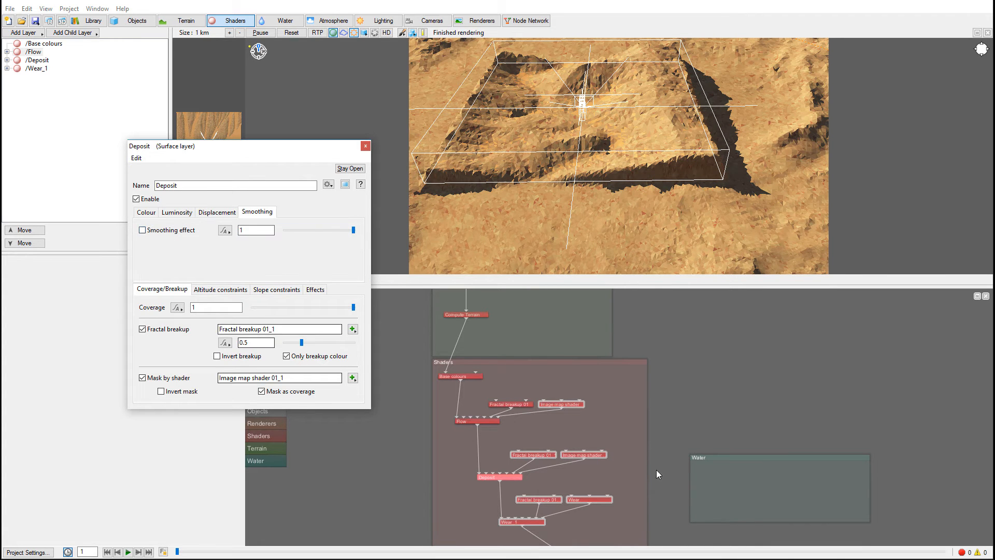
left_click(147, 213)
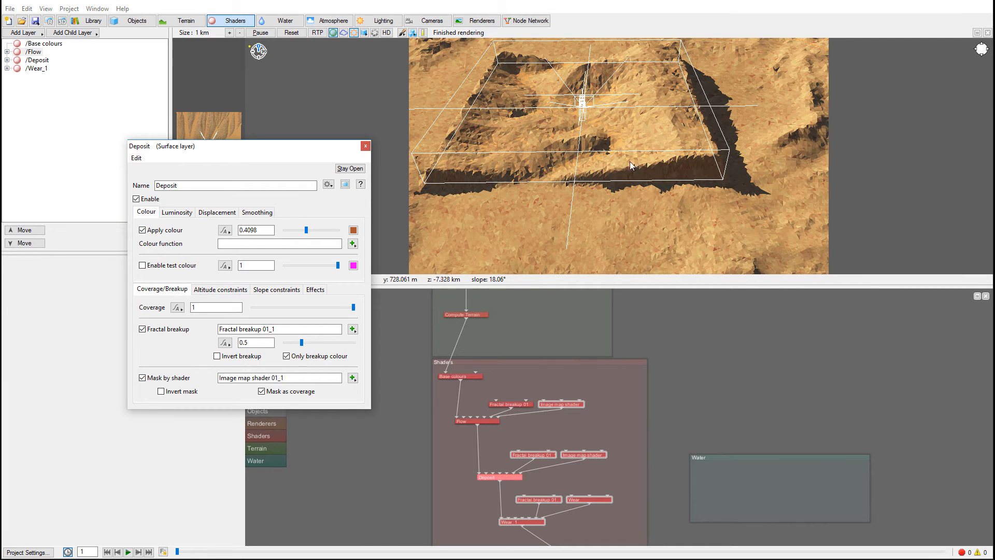
left_click(366, 146)
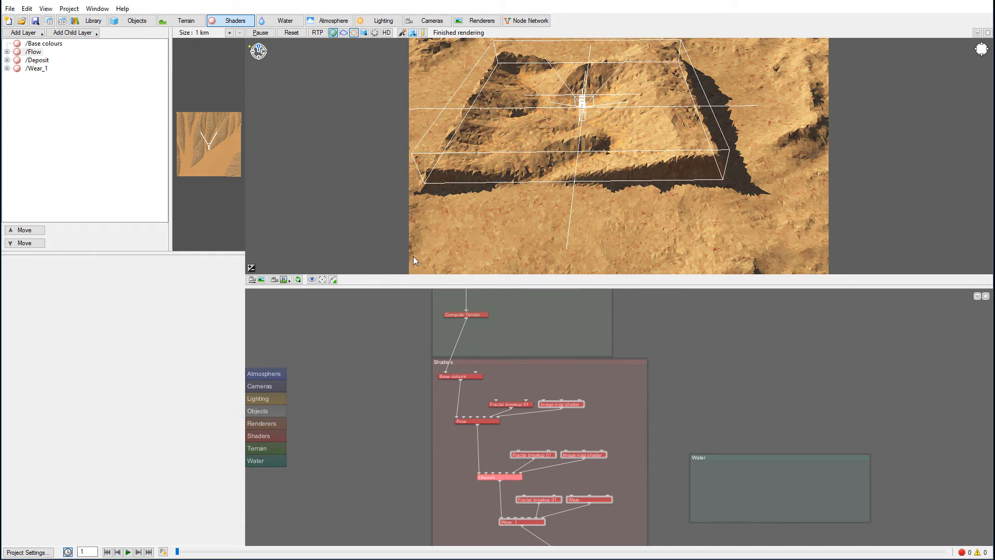
- Set the Wear_1 surface layer's colour to a pale cream and raise its brightness slightly
double_click(529, 523)
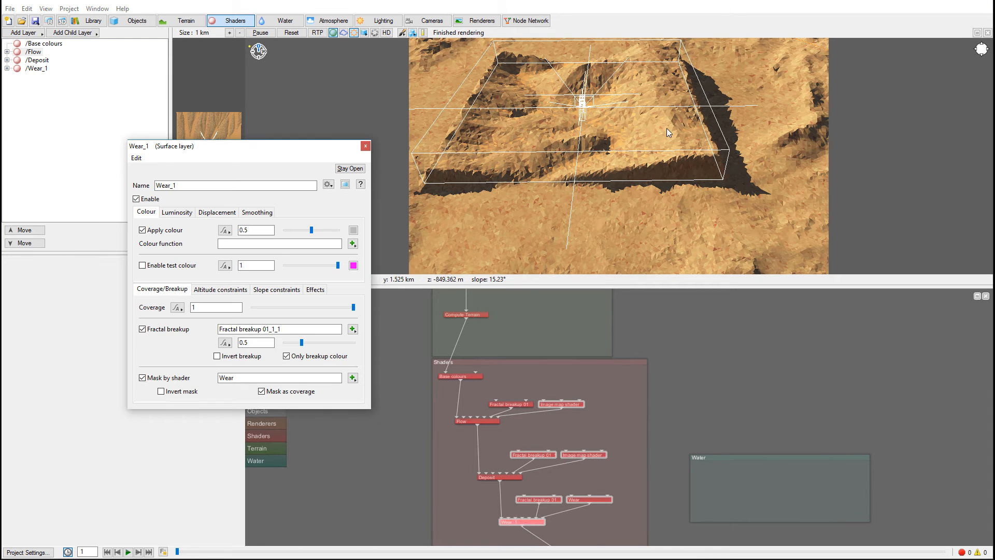
left_click(353, 230)
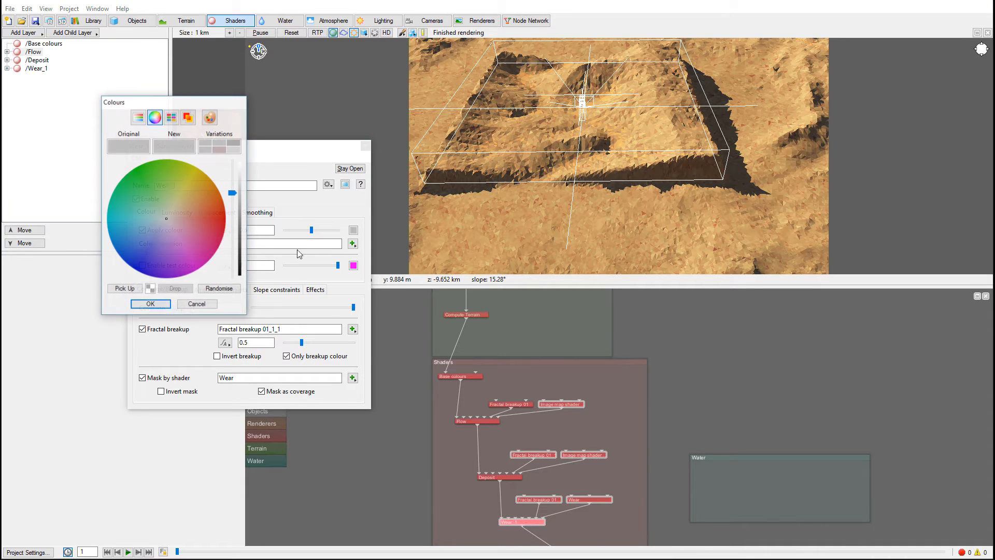
left_click(176, 211)
left_click_drag(233, 193, 236, 169)
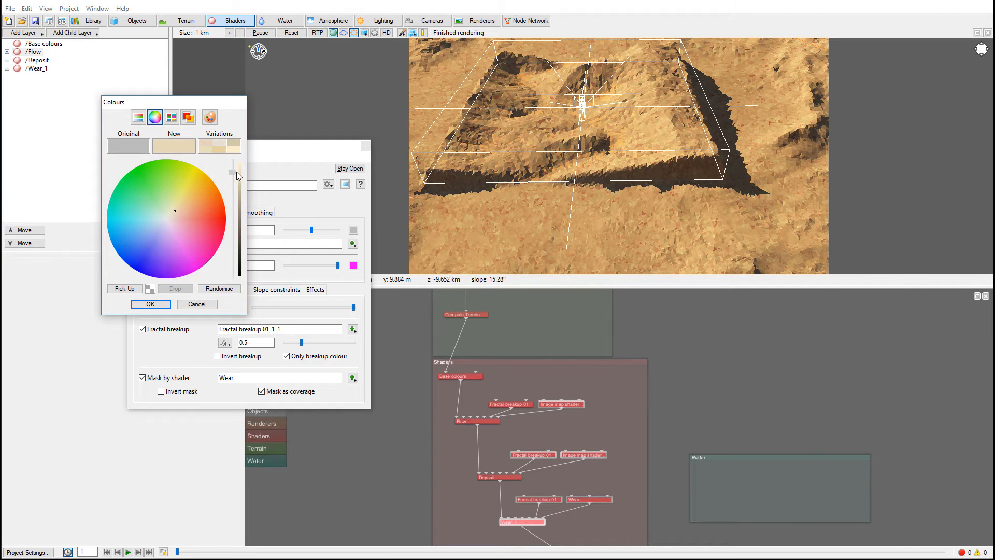
left_click(151, 305)
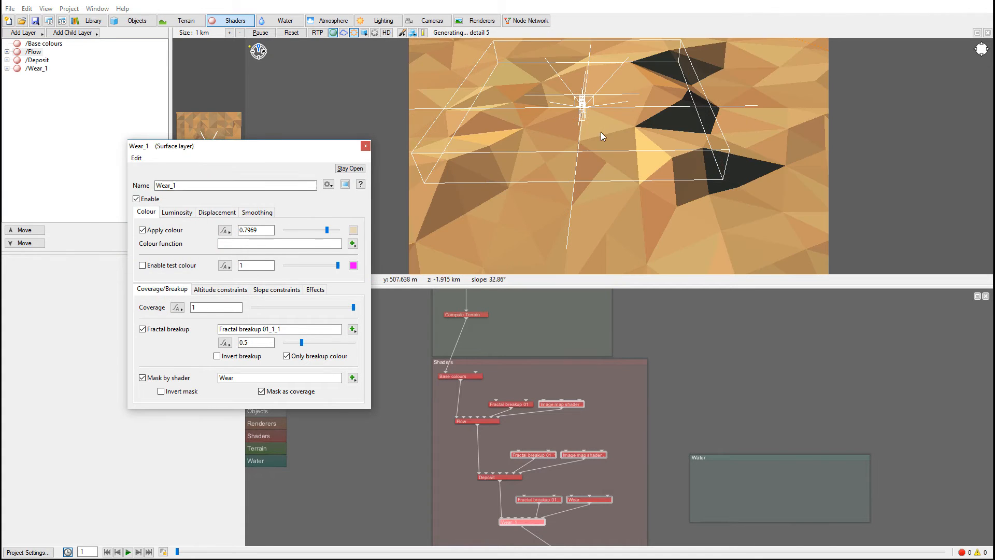
left_click_drag(328, 231, 332, 230)
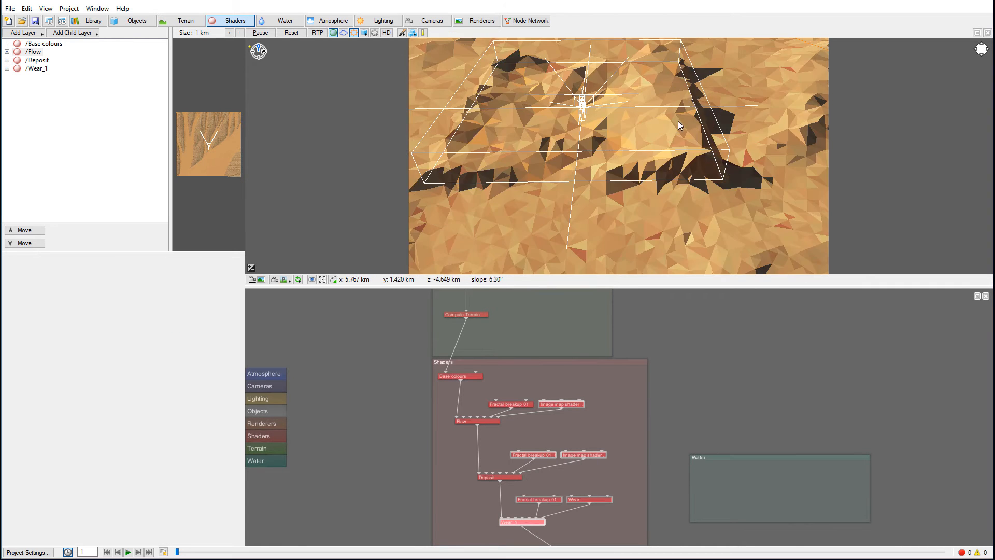
- Examine the recoloured terrain in the 3D preview from a closer, different angle
left_click_drag(648, 108, 614, 103, "alt")
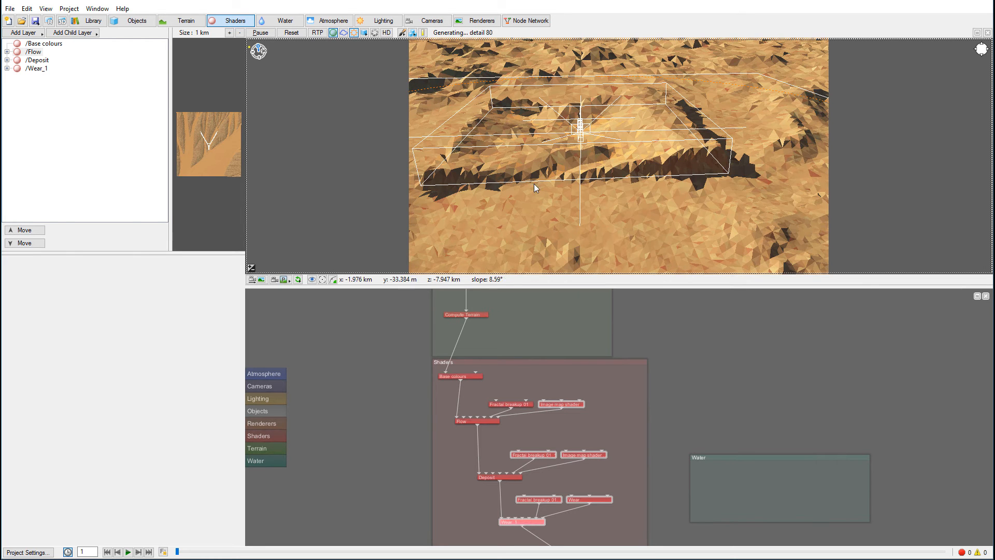
scroll(612, 162, "up", 5)
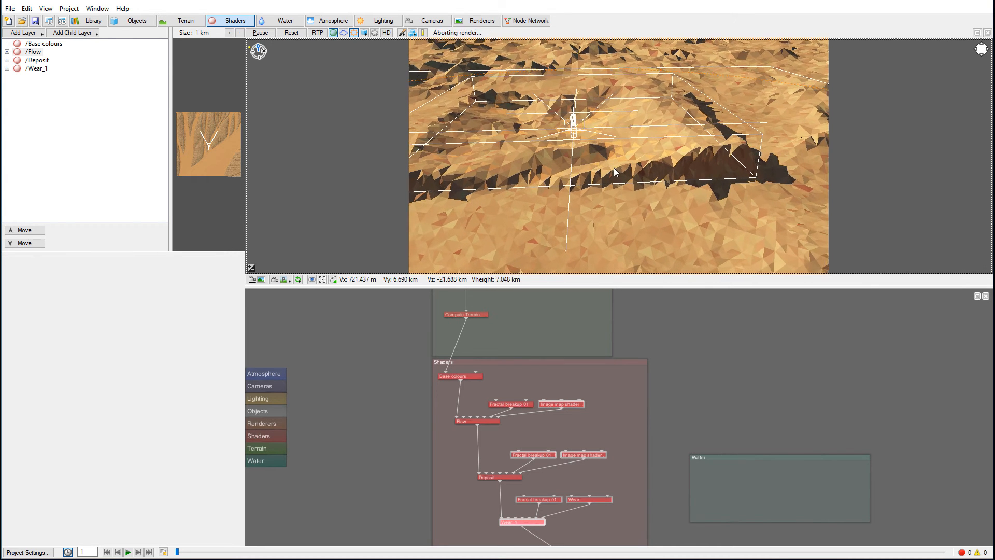
left_click_drag(622, 124, 687, 233, "alt")
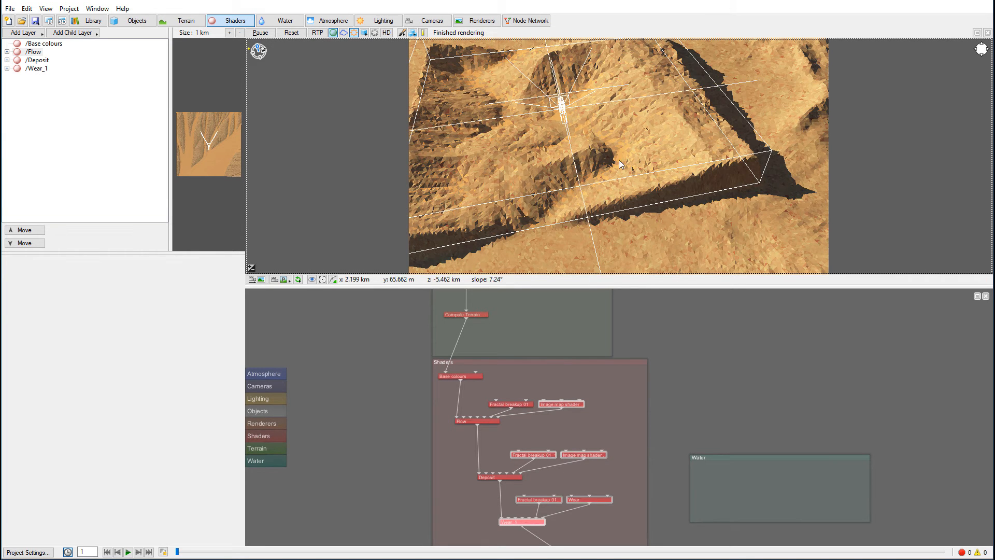
- Review the Flow surface layer's colour, coverage and mask settings without changing them
double_click(471, 421)
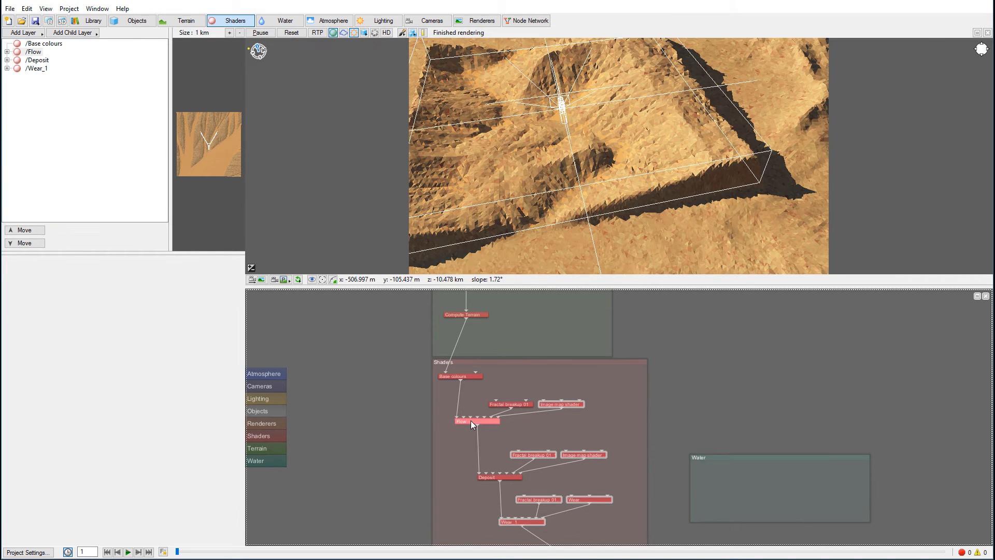
left_click(187, 267)
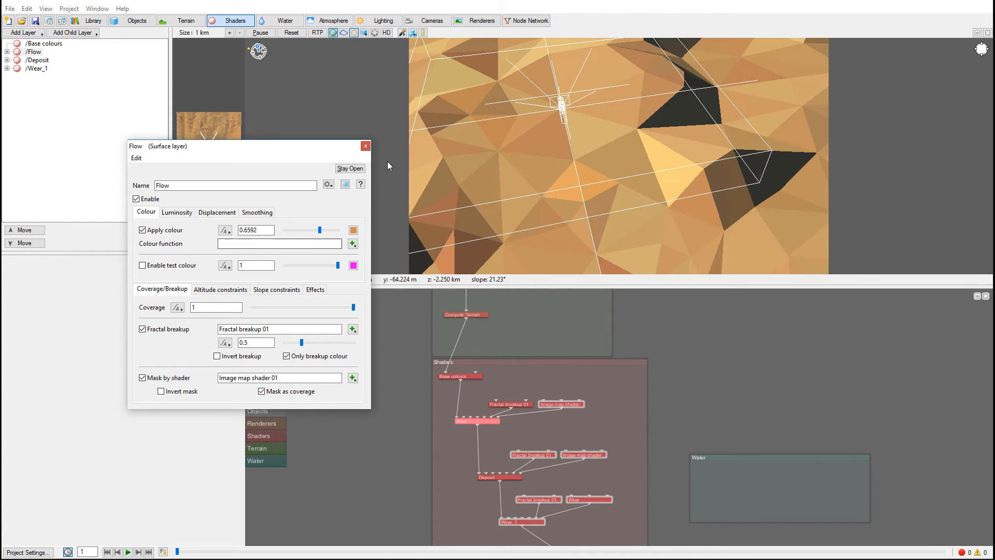
left_click(365, 146)
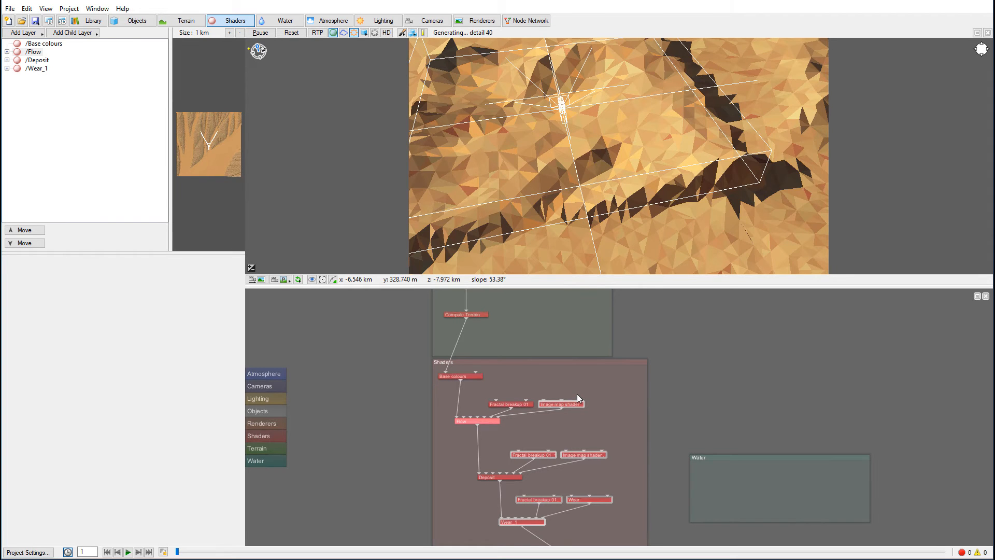
left_click_drag(562, 433, 562, 374)
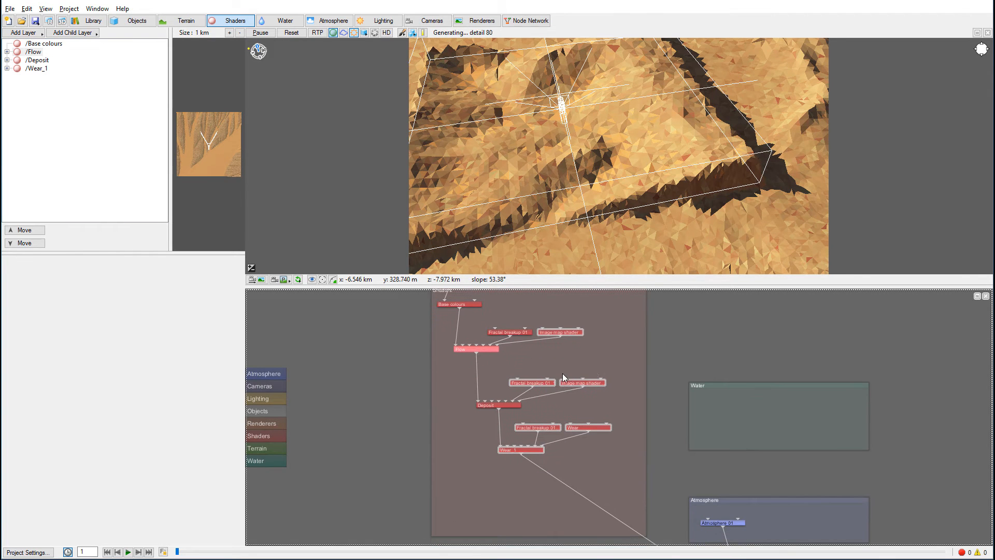
double_click(476, 350)
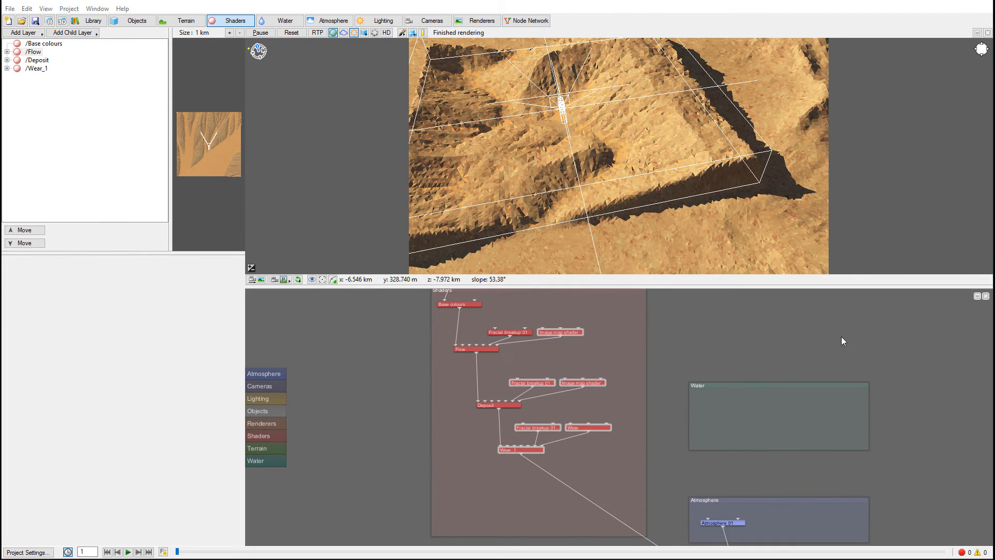
- Add a Fake stones shader as a displacement layer and view the terrain slope up close in the 3D preview
left_click(26, 33)
left_click(26, 33)
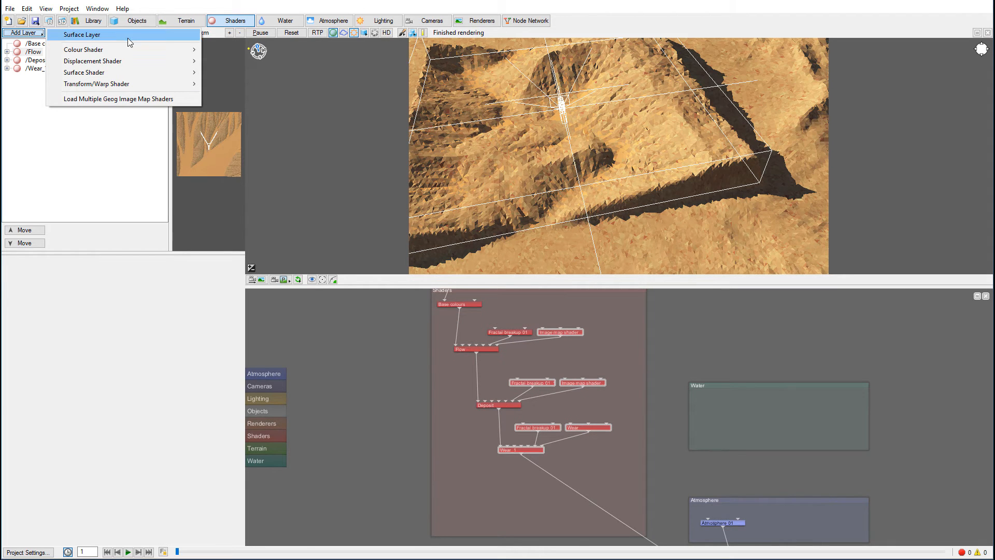
mouse_move(129, 62)
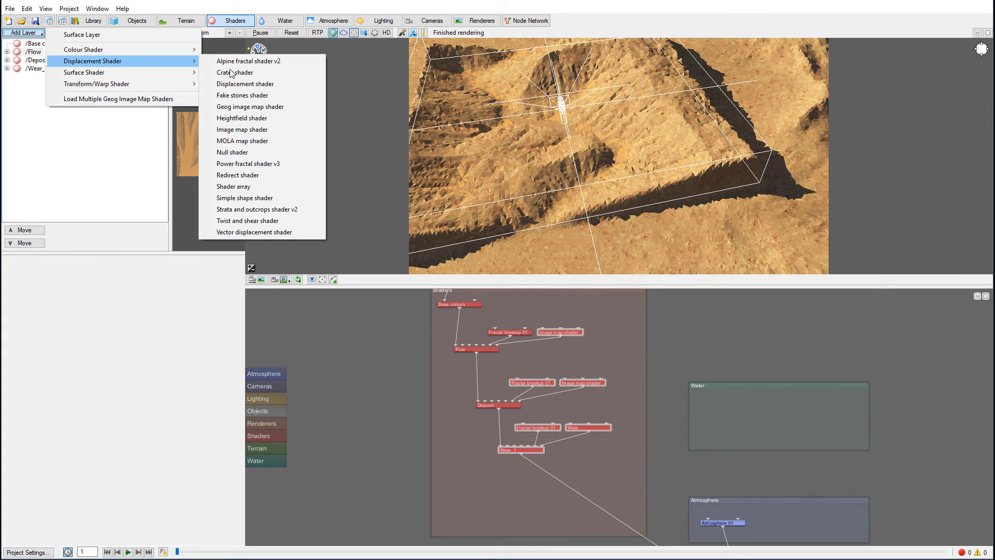
left_click(243, 95)
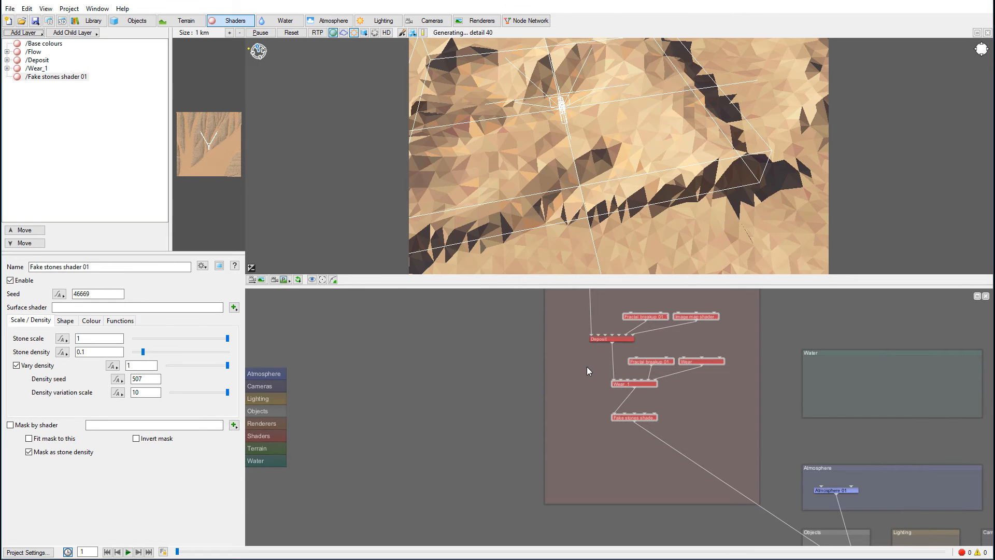
left_click_drag(584, 172, 658, 119)
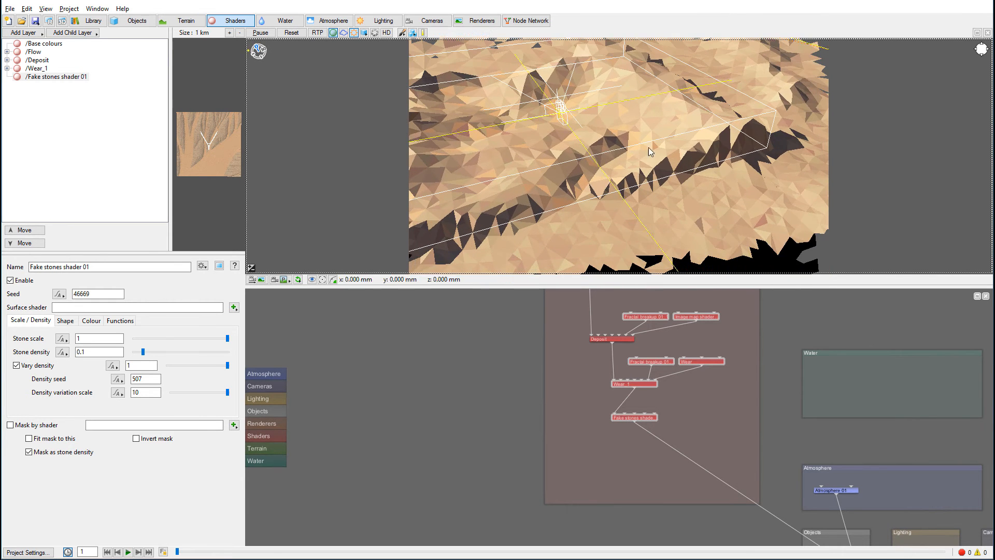
left_click_drag(631, 177, 690, 208)
scroll(692, 213, "up", 8)
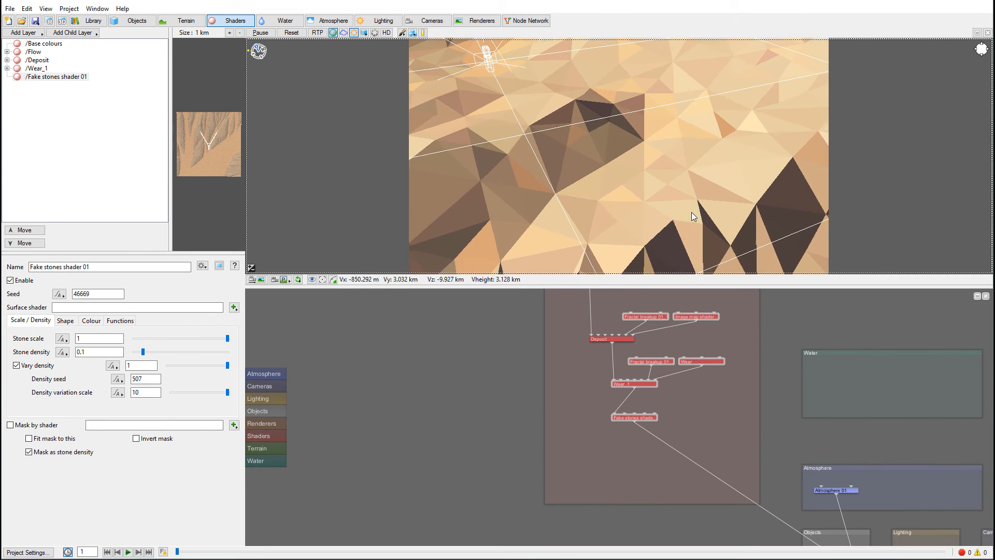
scroll(691, 213, "up", 8)
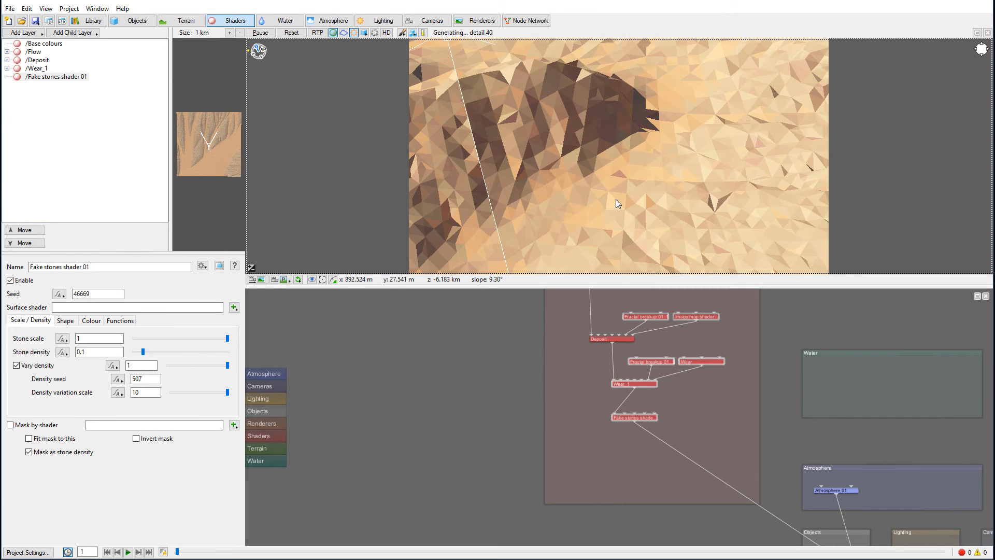
left_click_drag(605, 210, 632, 136, "alt")
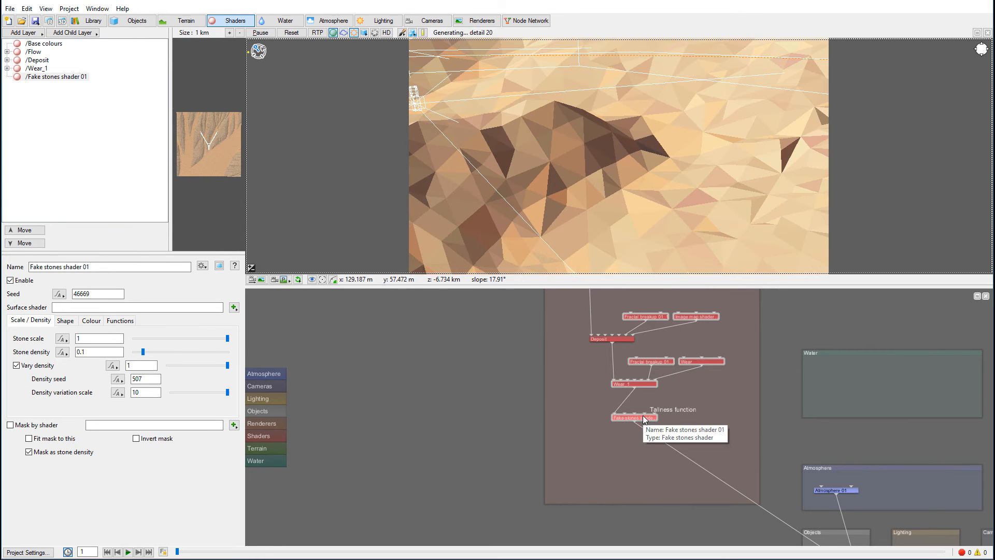
- Spread out the Wear_1 and Fake stones nodes and connect Wear_1 directly to Planet 01
left_click_drag(644, 419, 656, 413)
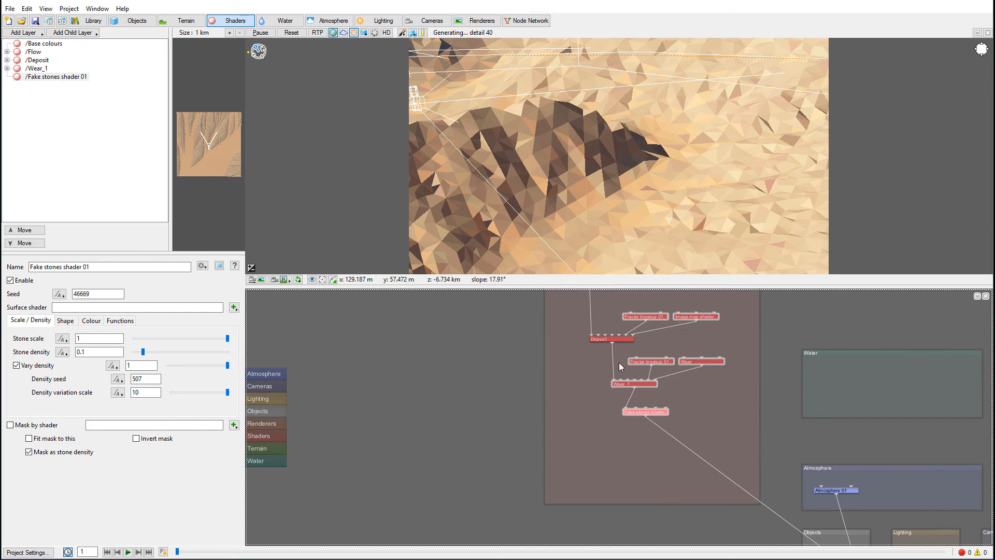
left_click_drag(626, 386, 610, 392)
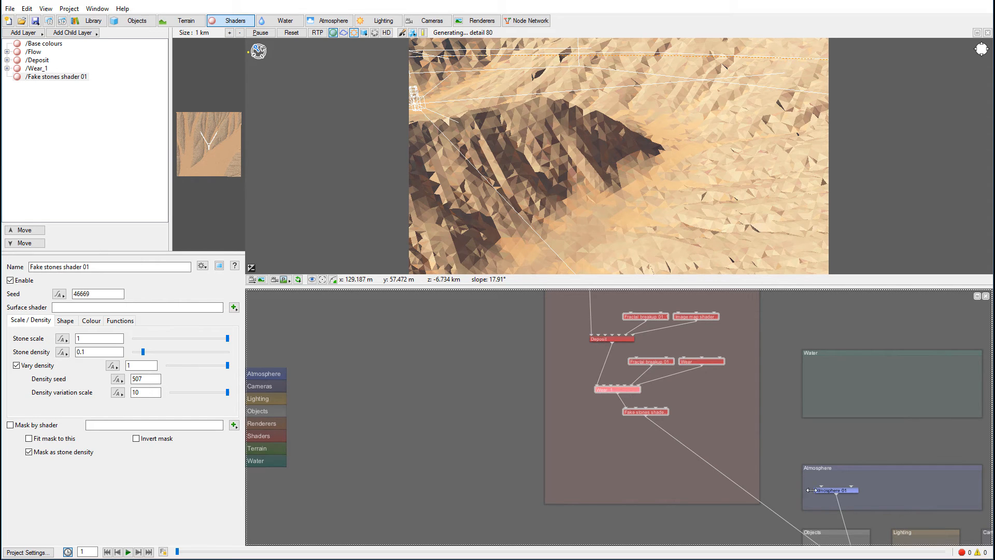
left_click_drag(654, 413, 720, 414)
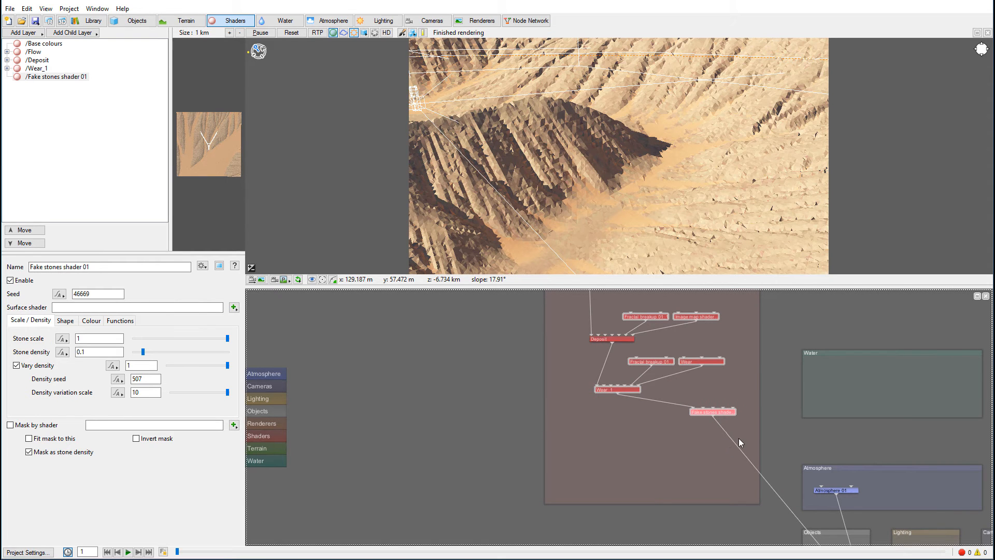
left_click_drag(783, 438, 757, 385)
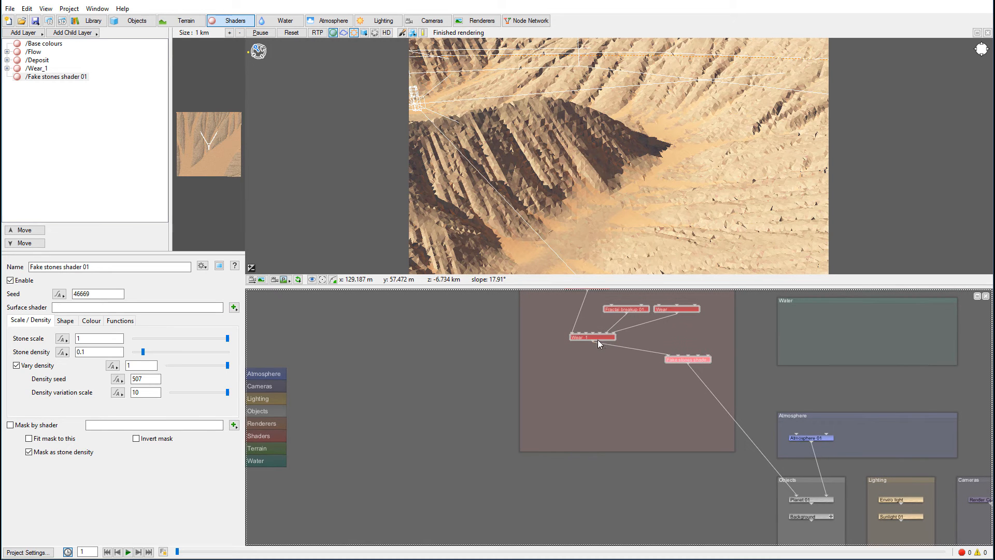
left_click_drag(593, 341, 797, 497)
- Insert the Fake stones shader between the Flow and Deposit layers in the node network and space the nodes out
left_click_drag(616, 367, 673, 507)
left_click_drag(622, 373, 624, 423)
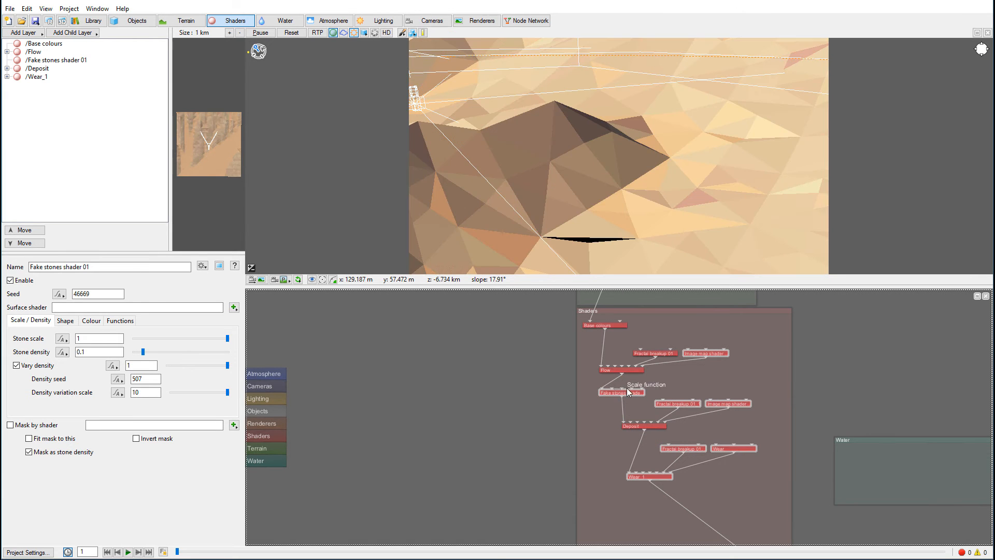
left_click_drag(629, 393, 620, 363)
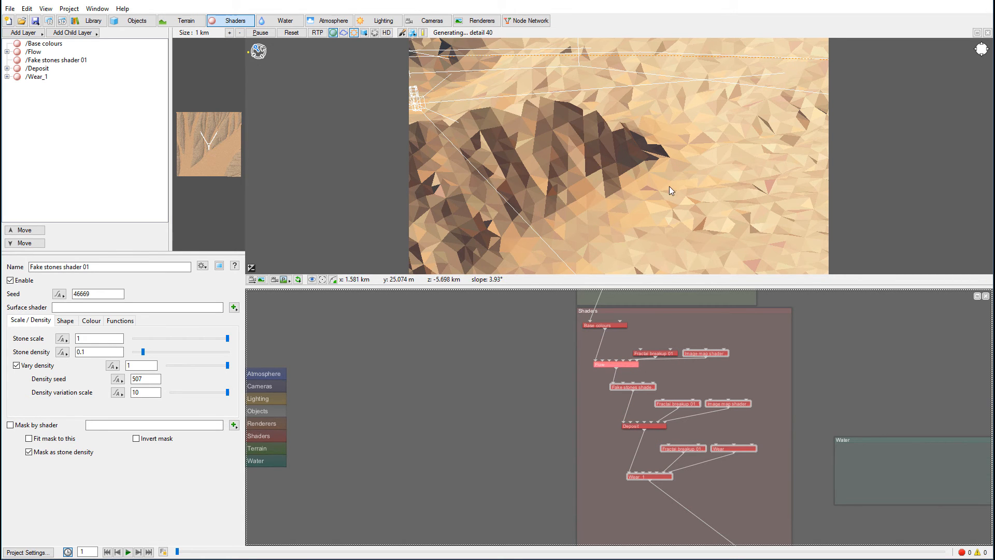
- Reposition Flow's fractal breakup and image map nodes and connect Image map shader 01 as the Fake stones shader's mask
left_click_drag(663, 352, 660, 344)
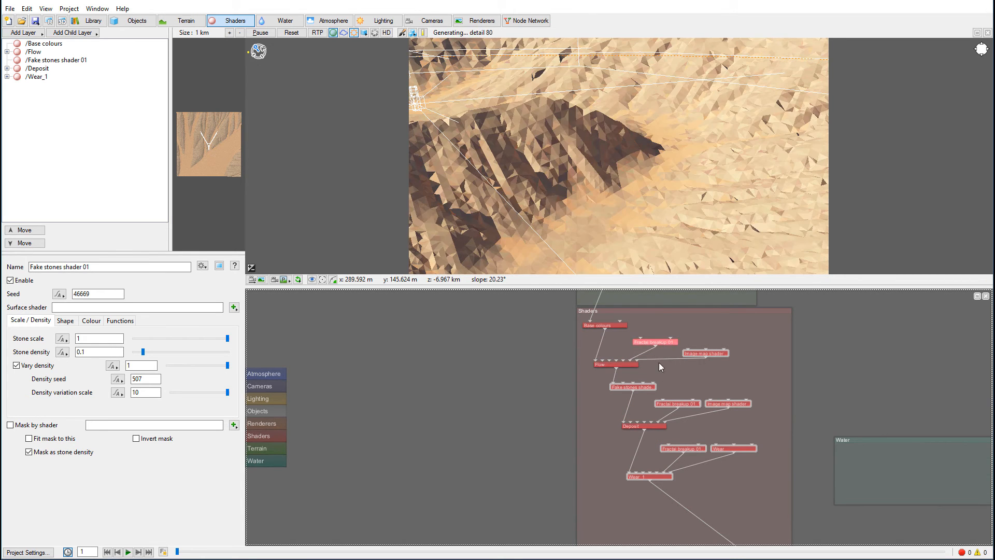
left_click_drag(725, 356, 726, 340)
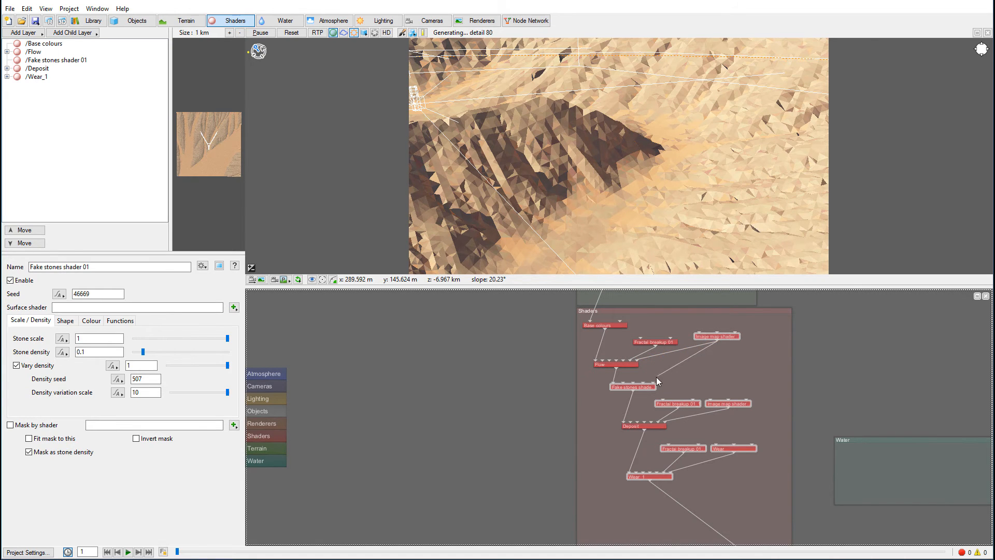
left_click_drag(657, 380, 655, 381)
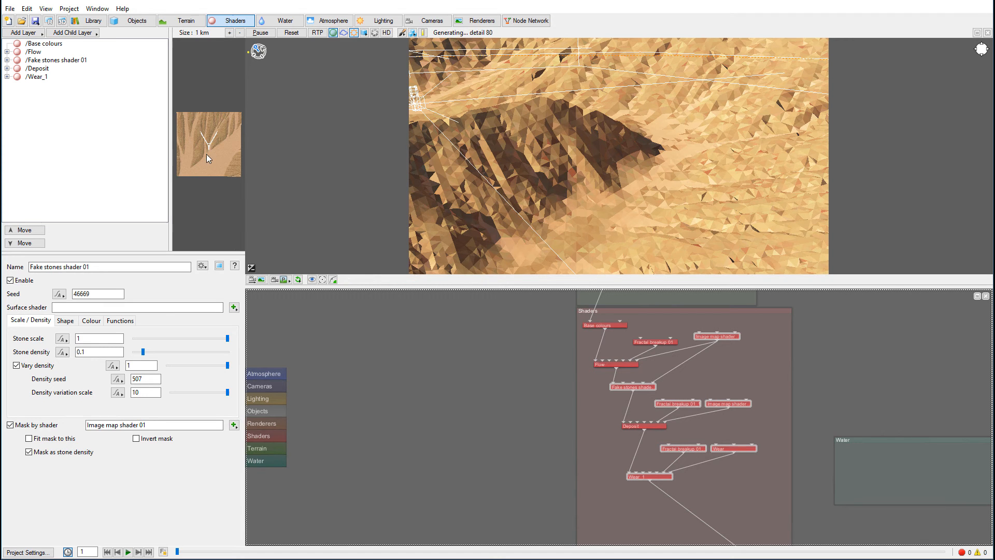
- Try a stone scale of 500 and a stone density of 0.85 on the Fake stones shader
mouse_move(208, 150)
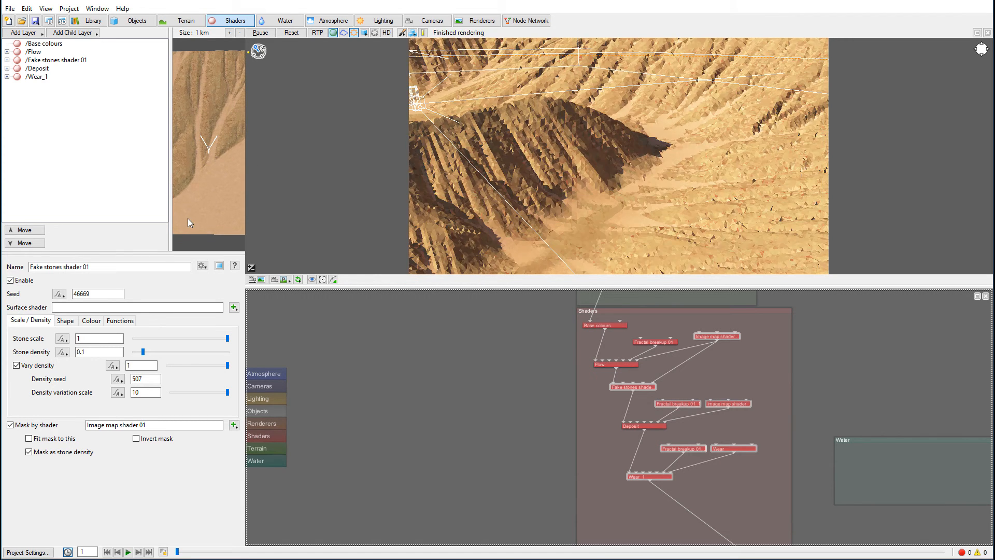
left_click_drag(183, 136, 213, 175, "alt")
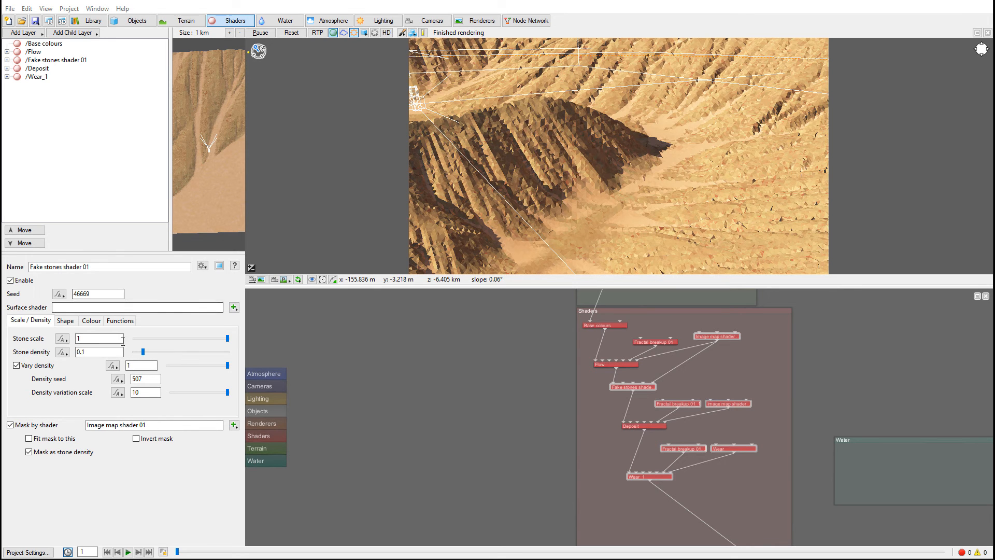
double_click(106, 338)
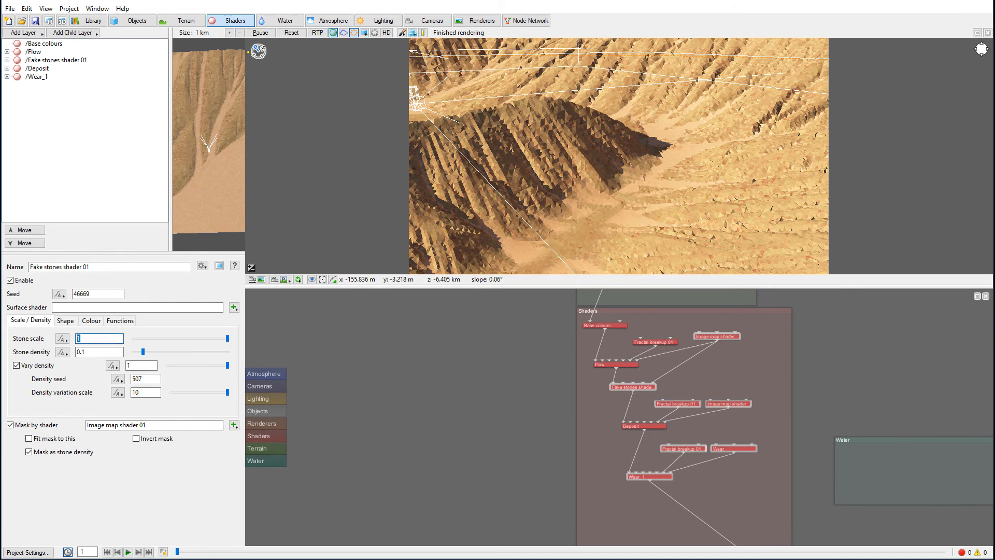
type("500")
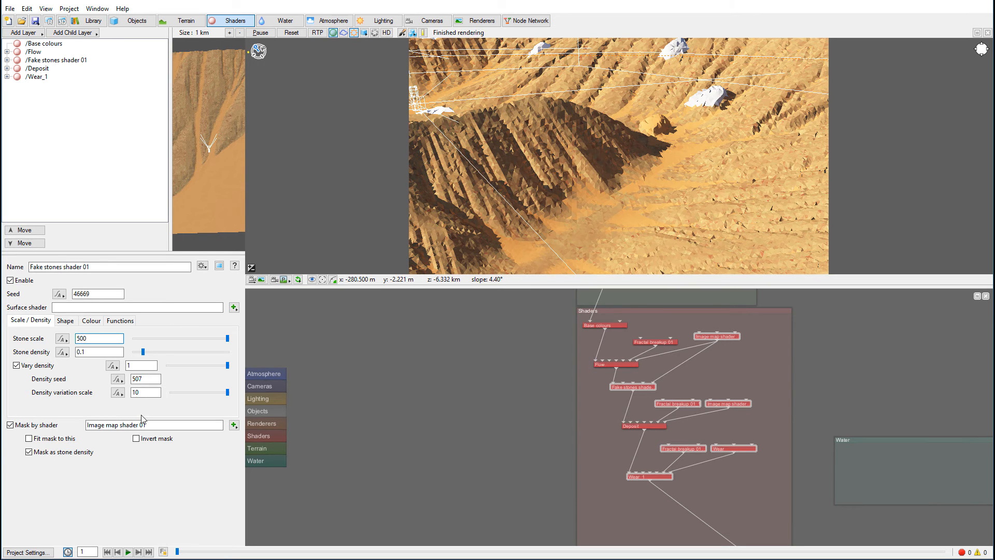
left_click_drag(146, 356, 214, 355)
- Try stone scales of 100 and 10 on the Fake stones shader and raise the stone density to 0.90625
double_click(98, 340)
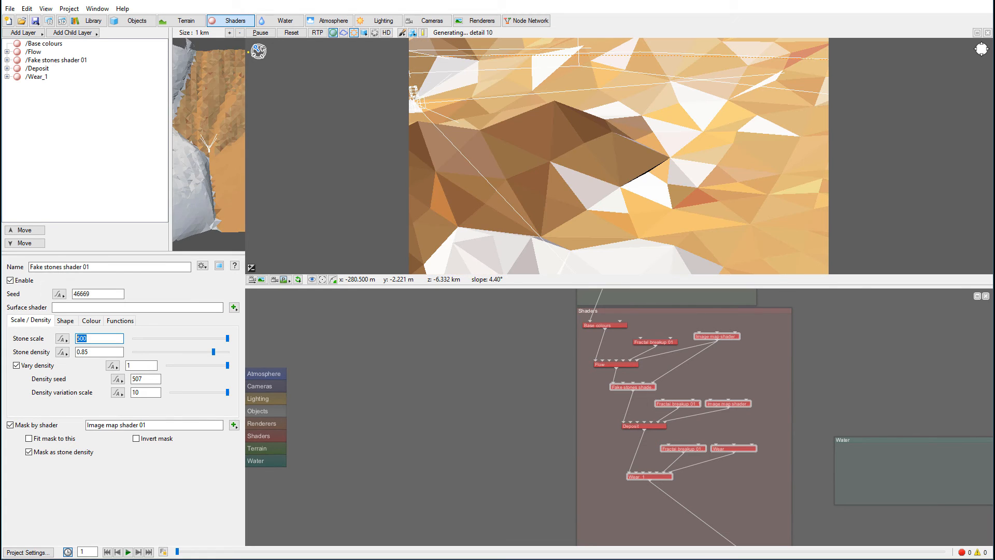
type("100")
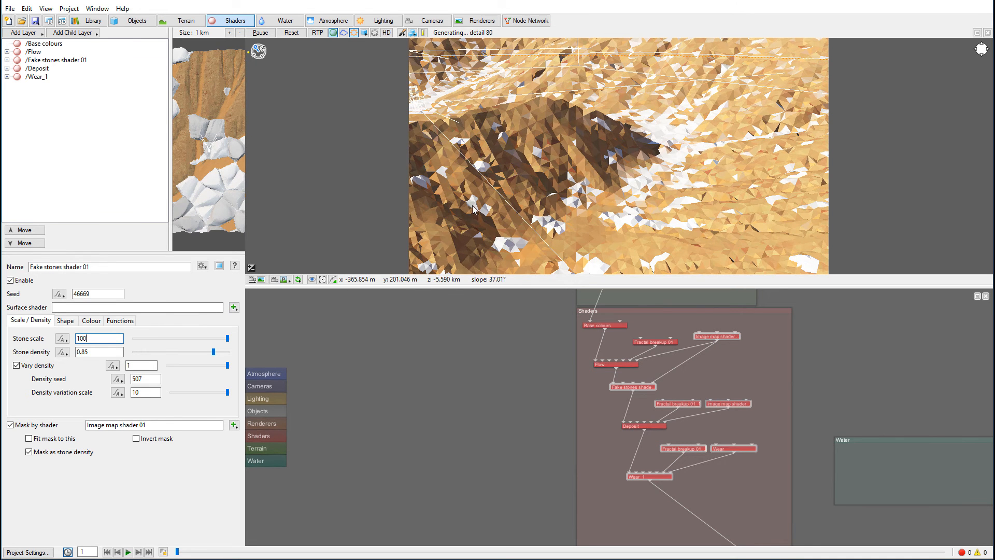
double_click(92, 339)
type("10")
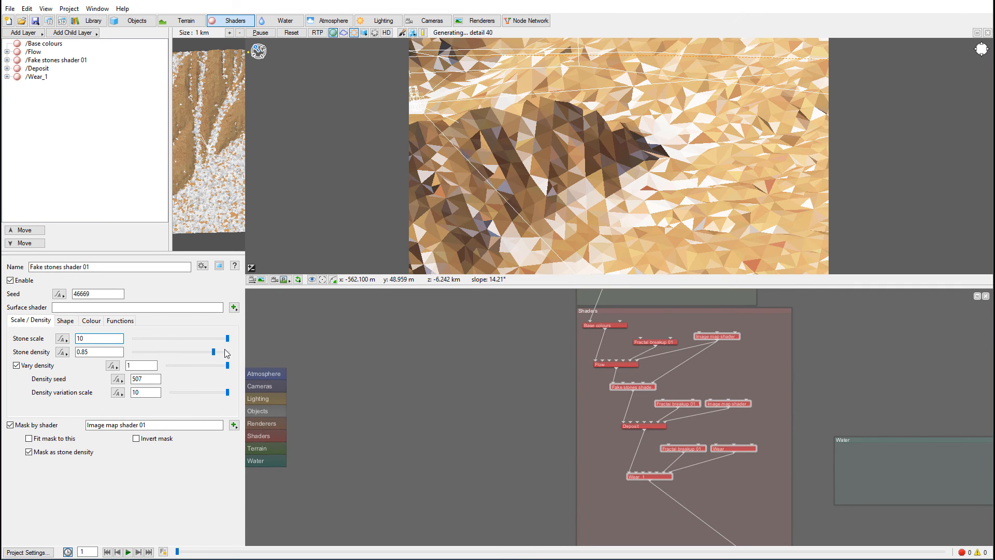
left_click_drag(213, 356, 219, 353)
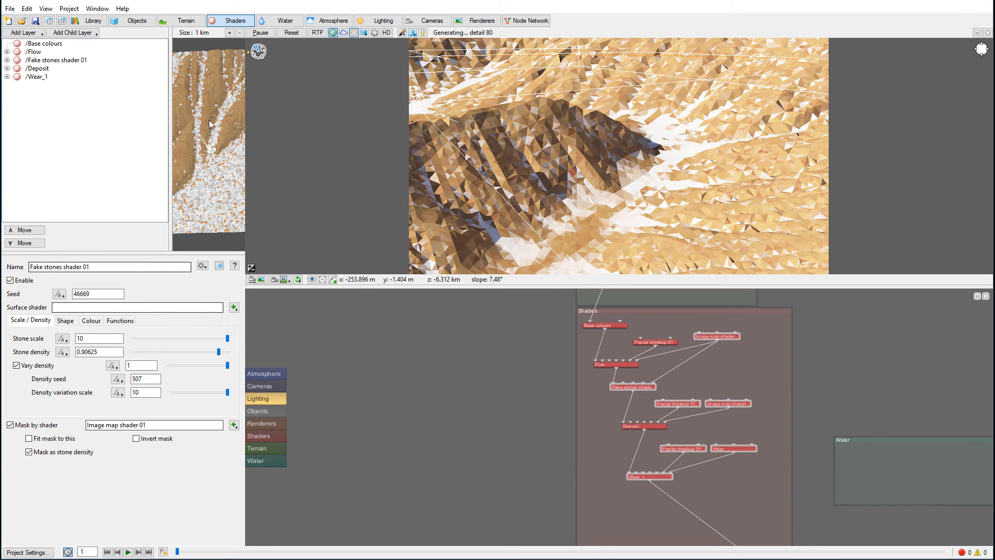
- Try inverting the Fake stones shader's mask and turn the inversion back off
left_click(136, 439)
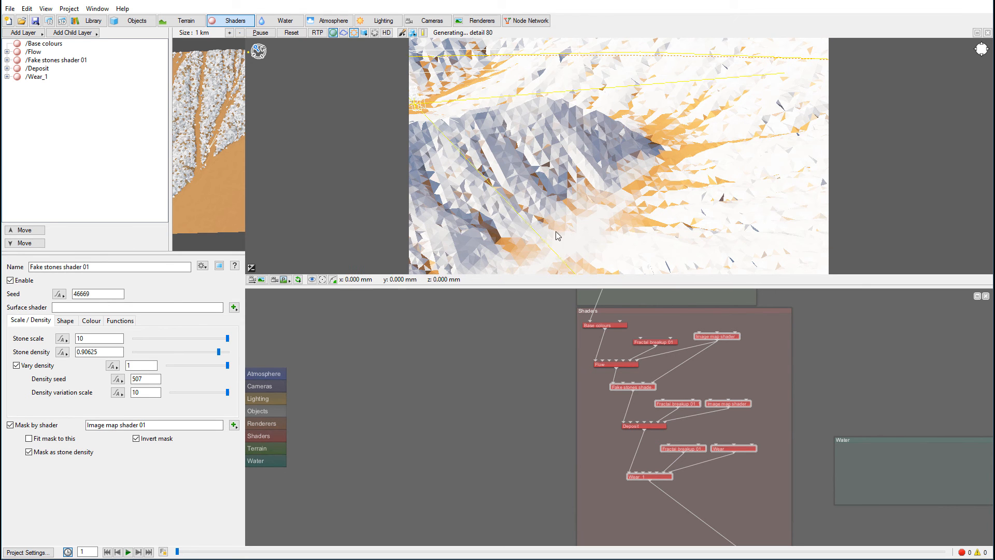
left_click(136, 439)
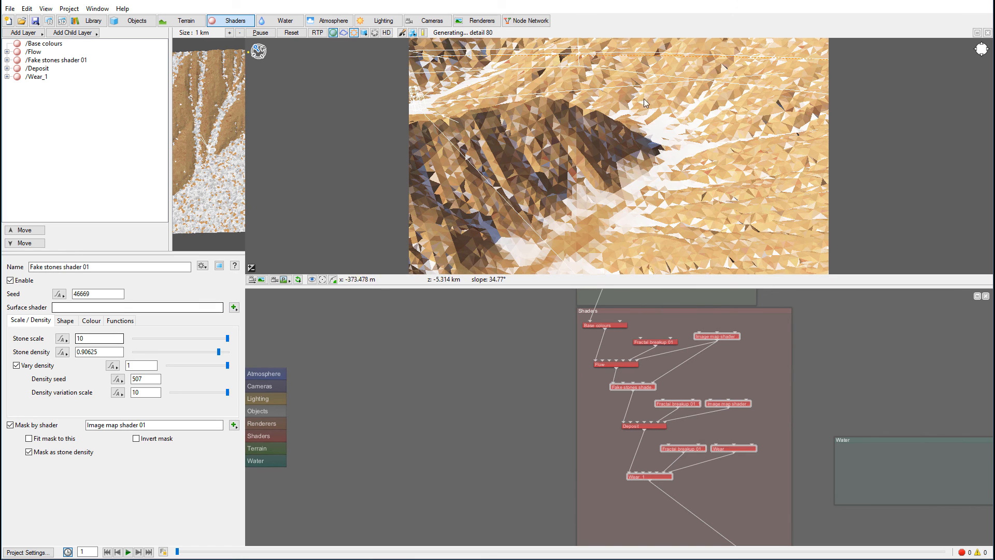
- Set the Fake stones shader's stone scale to 1 and lower the stone density to about 0.35625
double_click(81, 338)
type("1")
key("Return")
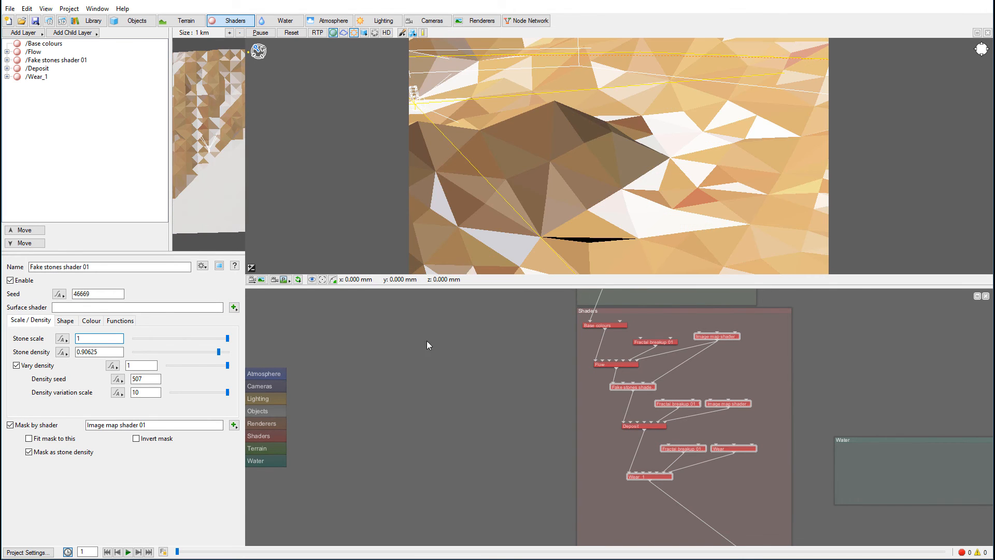
left_click_drag(219, 352, 170, 356)
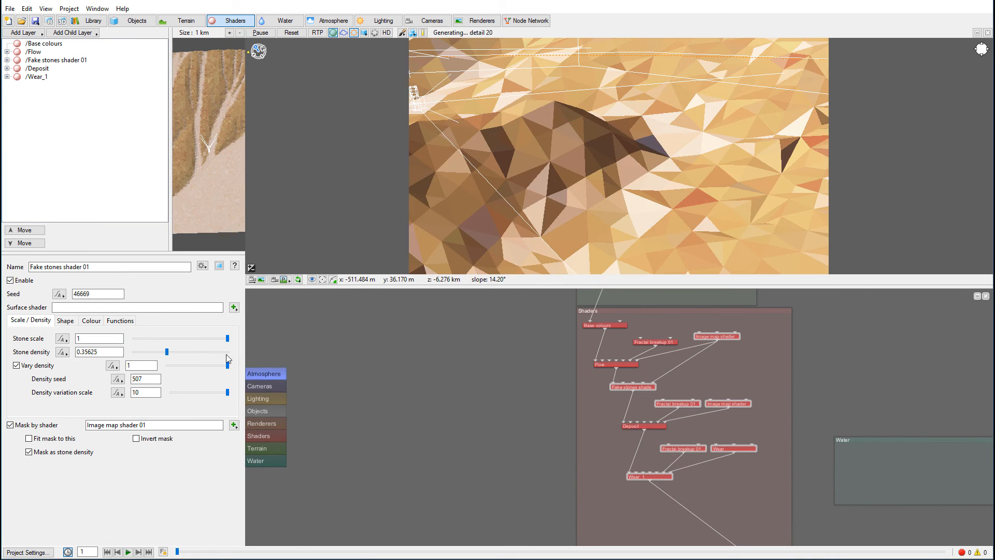
- Raise the Fake stones shader's pancake effect to 1.75
left_click(63, 322)
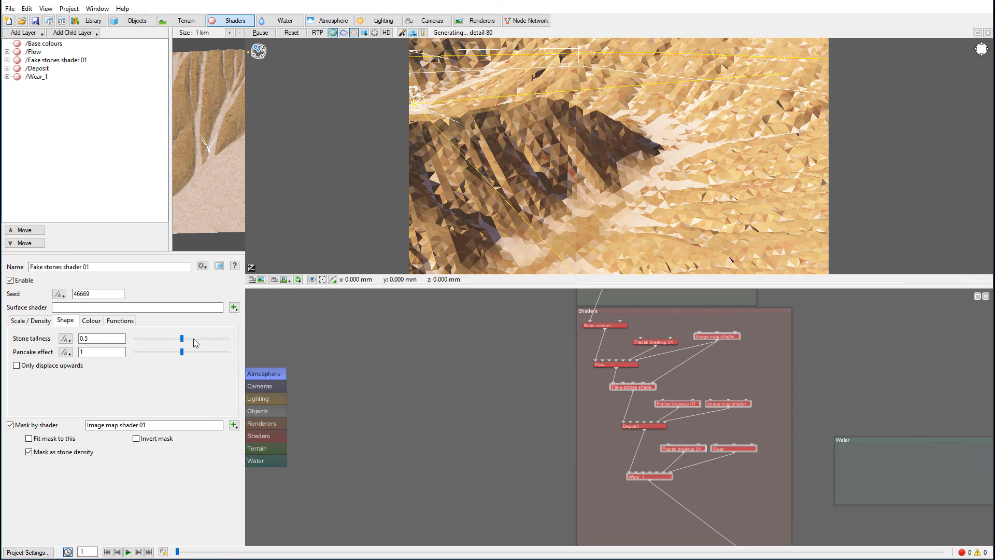
left_click_drag(185, 355, 216, 355)
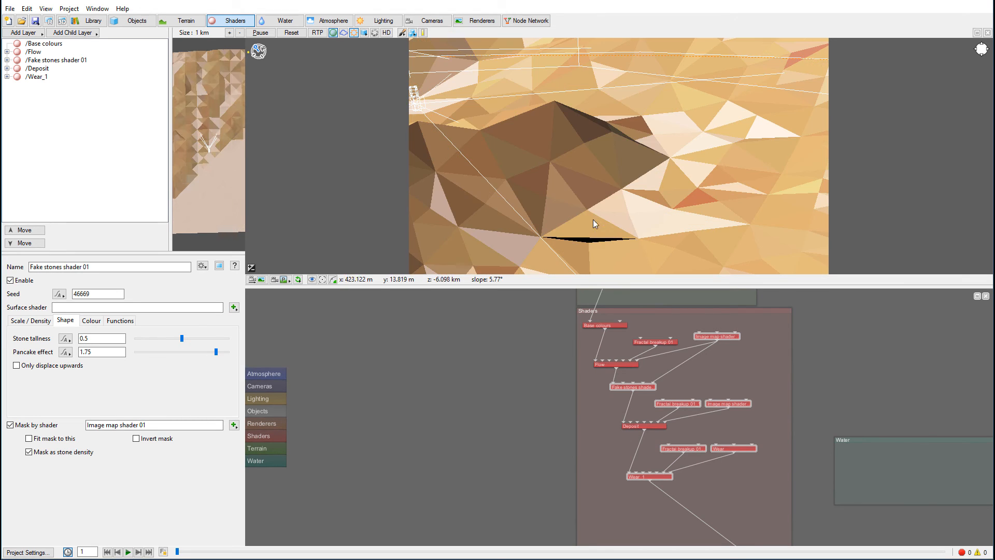
- Set the Fake stones shader's pancake effect to 1.825, stone tallness to 0.575 and stone density to 0.50625
left_click_drag(217, 354, 222, 354)
left_click(188, 338)
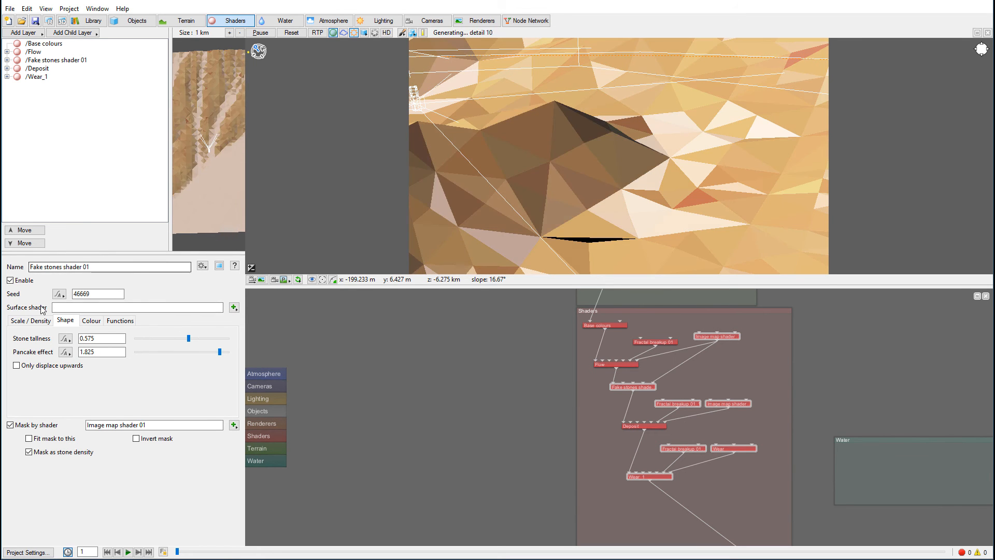
left_click(30, 321)
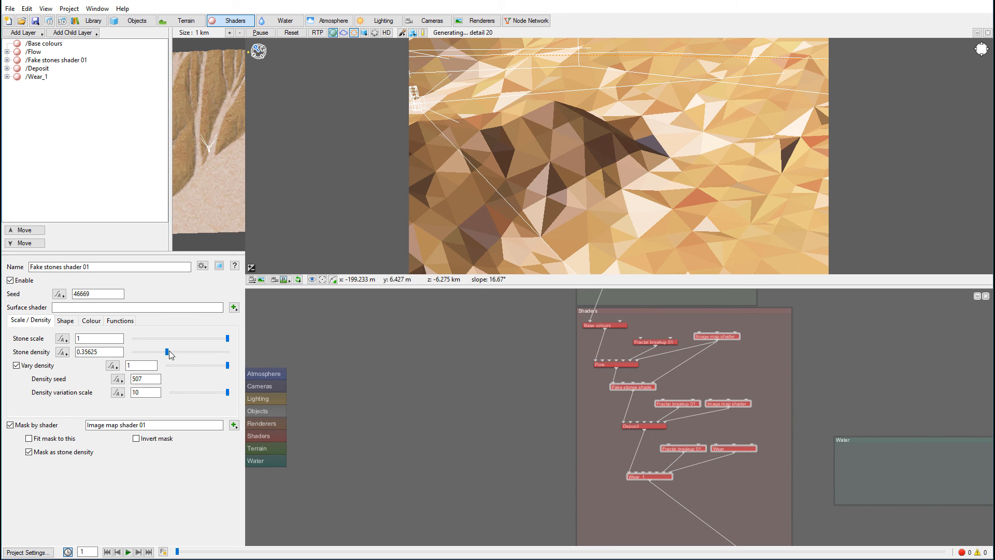
left_click_drag(179, 352, 182, 353)
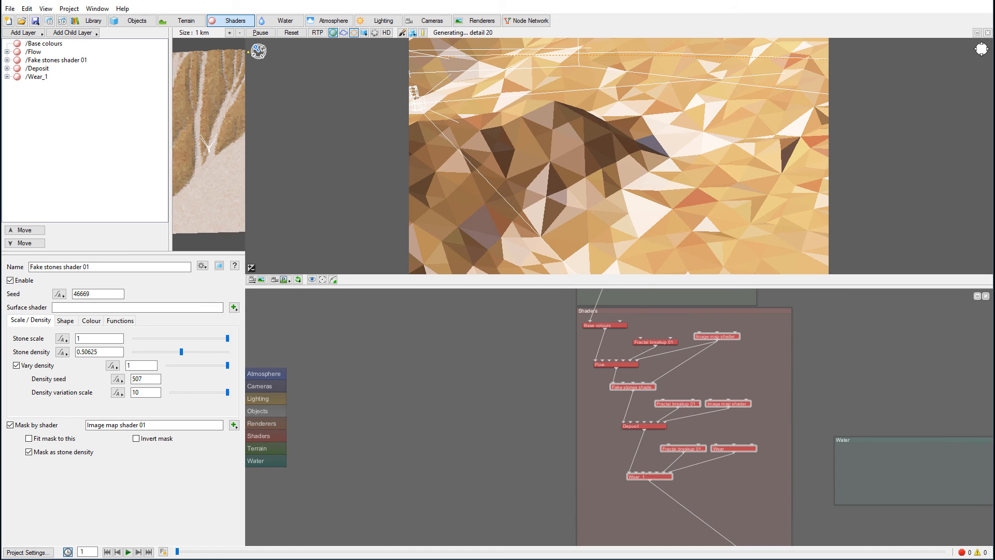
- Change the Fake stones shader's diffuse colour to a muted, darkened pinkish brown using the colour wheel
left_click(89, 320)
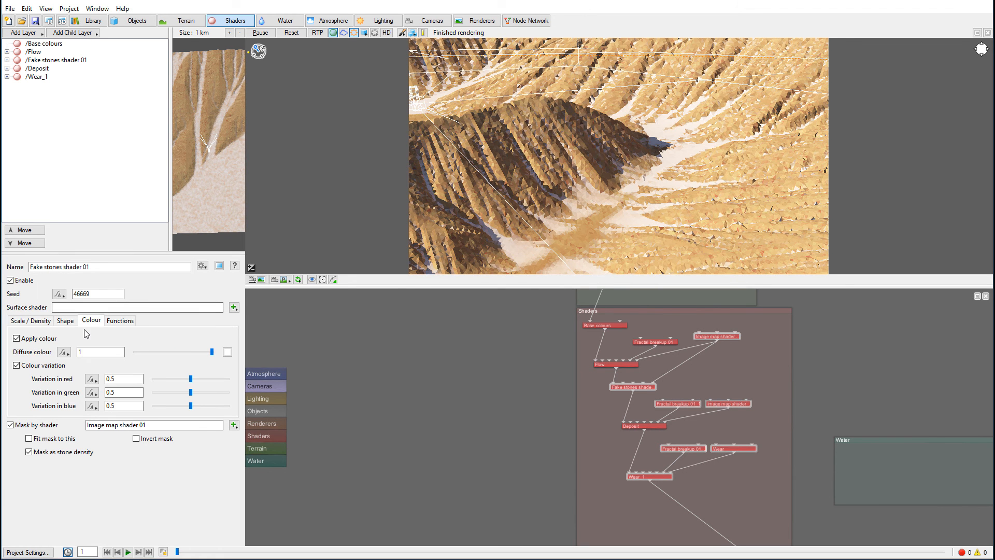
left_click(227, 352)
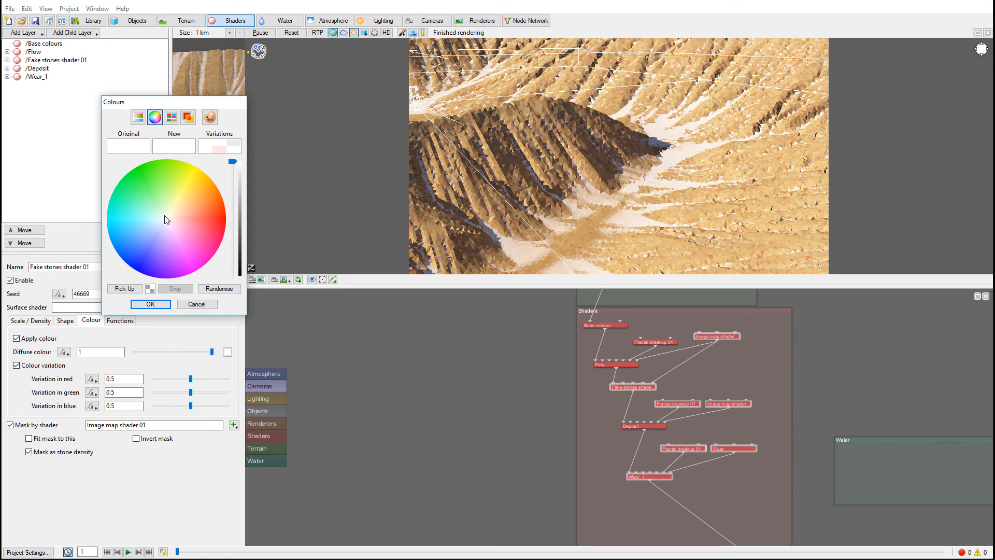
left_click_drag(164, 220, 182, 212)
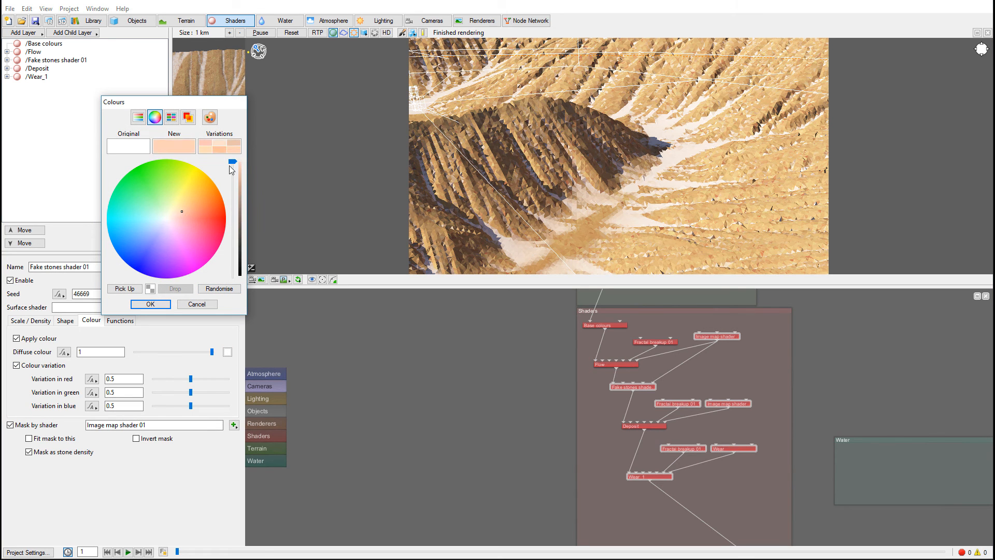
mouse_move(232, 162)
left_mouse_down()
mouse_move(238, 233)
mouse_move(236, 204)
mouse_move(179, 213)
left_mouse_up()
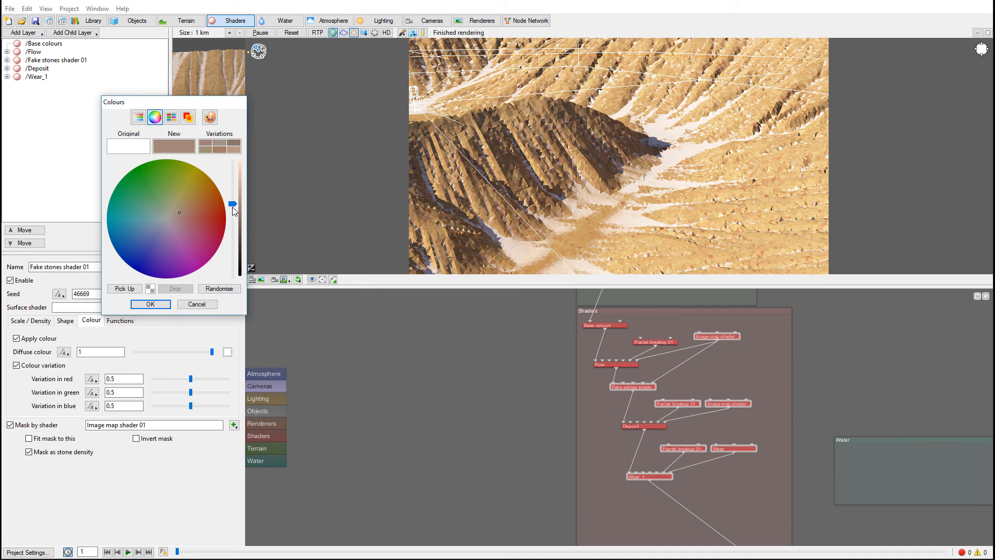
left_click_drag(233, 203, 232, 202)
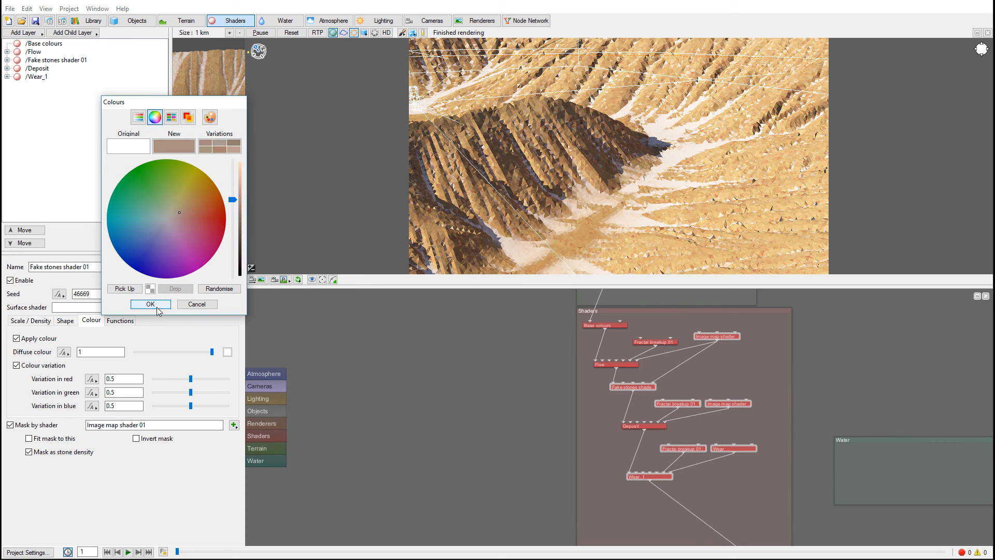
left_click(151, 305)
- Raise the stones' colour variation to 0.6875 in green and 0.63125 in red, and lower the stone density to 0.31875
left_click(201, 393)
left_click(202, 393)
left_click_drag(195, 381, 201, 381)
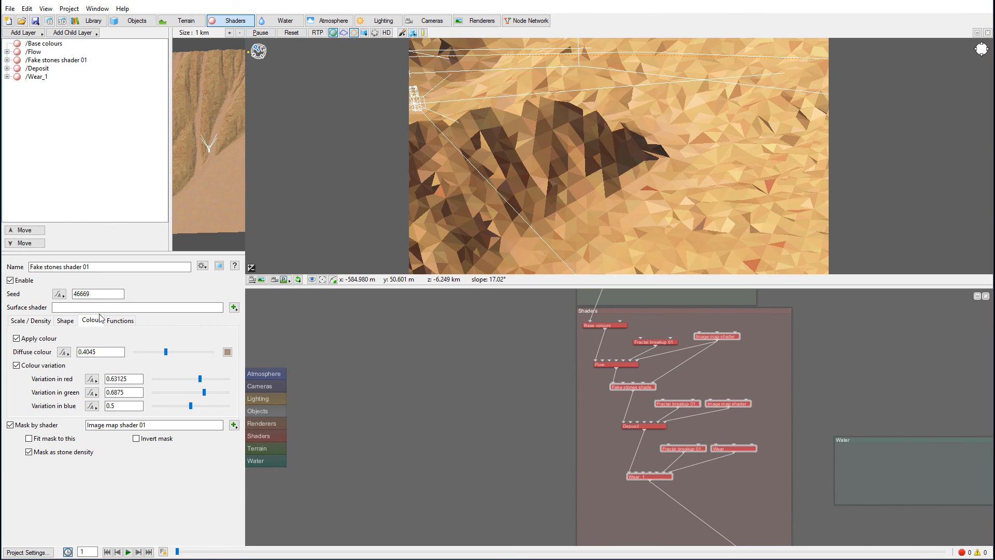
left_click(53, 321)
left_click_drag(192, 353, 163, 354)
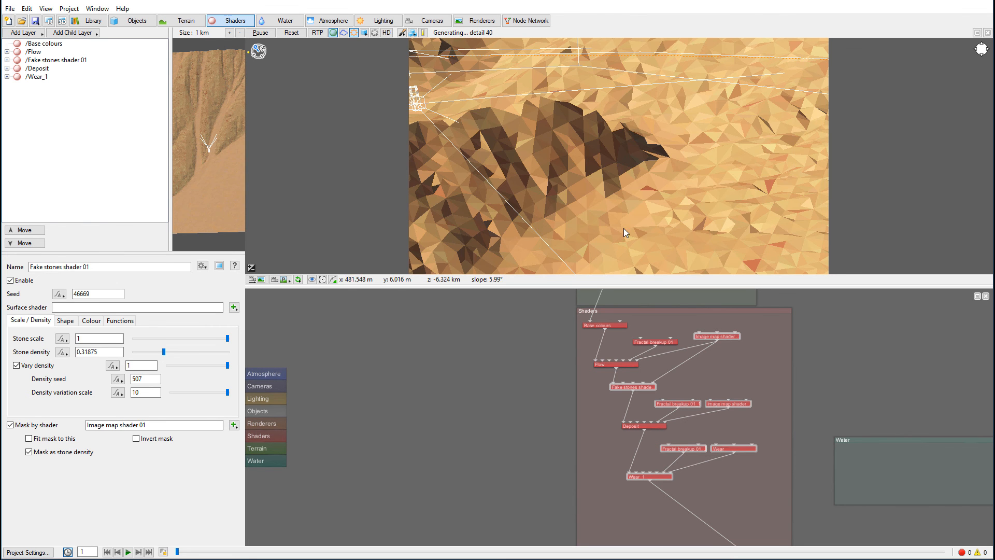
- Examine the stones along the flow channels up close and from afar, briefly using the ray-traced preview
left_click_drag(637, 229, 689, 269, "alt")
right_click_drag(638, 215, 732, 246, "alt")
left_click_drag(774, 235, 762, 138, "alt")
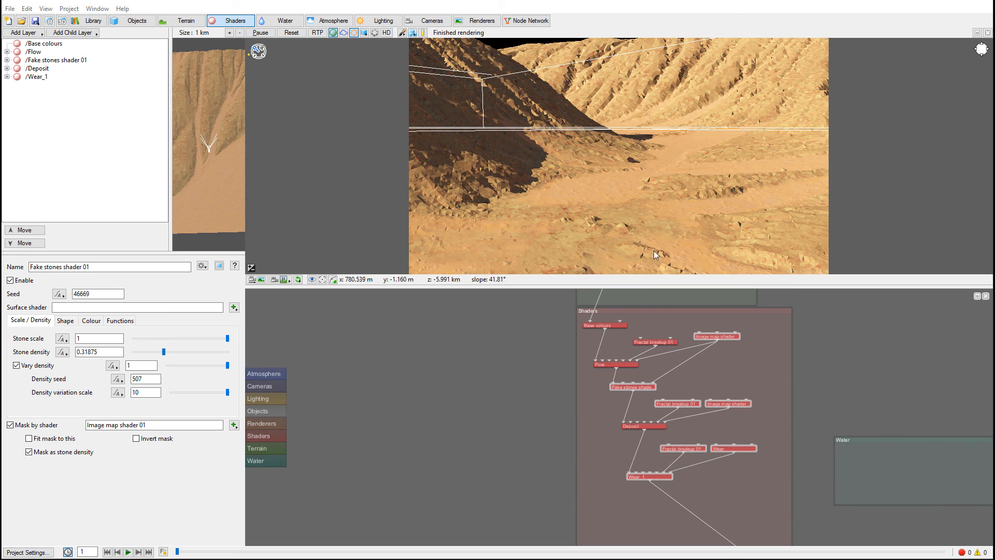
left_click(316, 32)
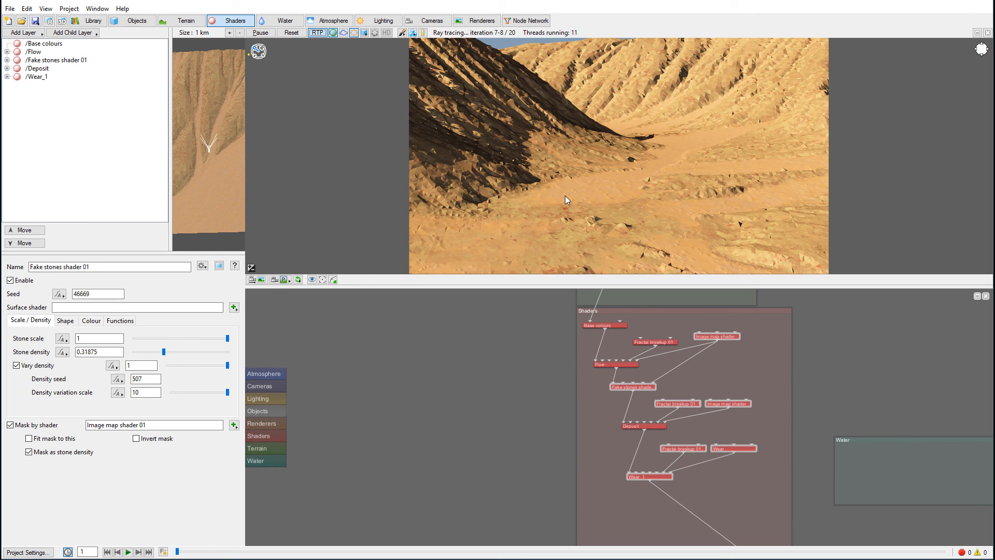
left_click_drag(610, 148, 668, 207, "alt")
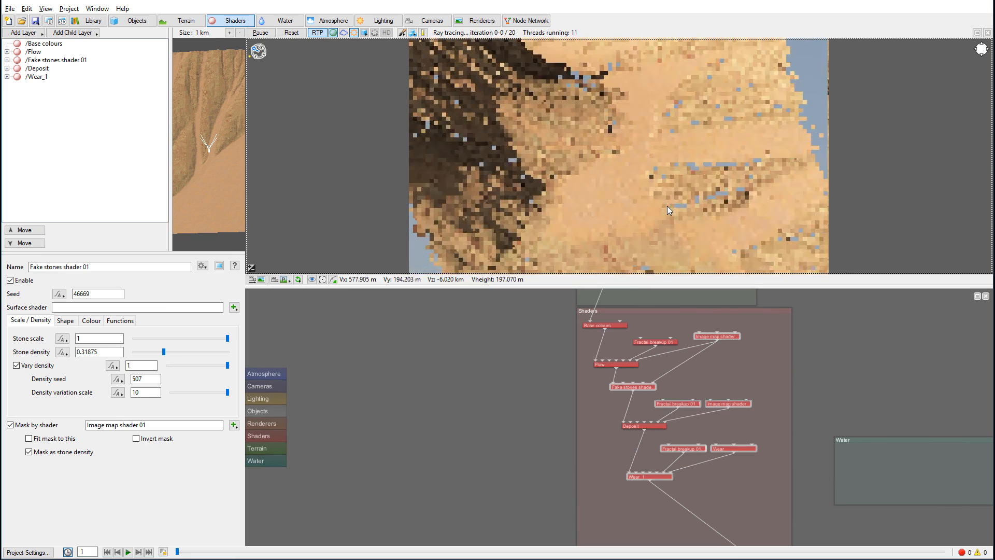
left_click(316, 33)
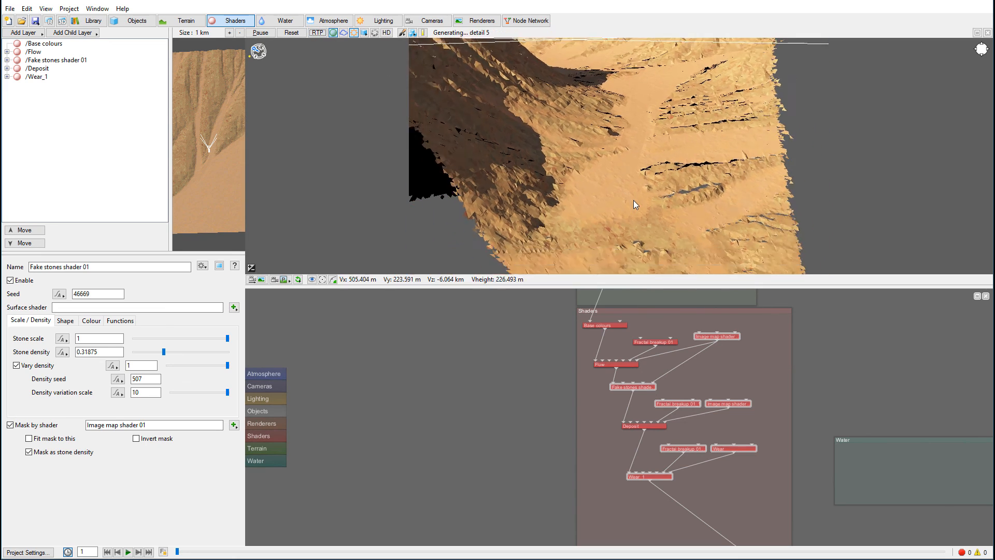
scroll(631, 195, "down", 5)
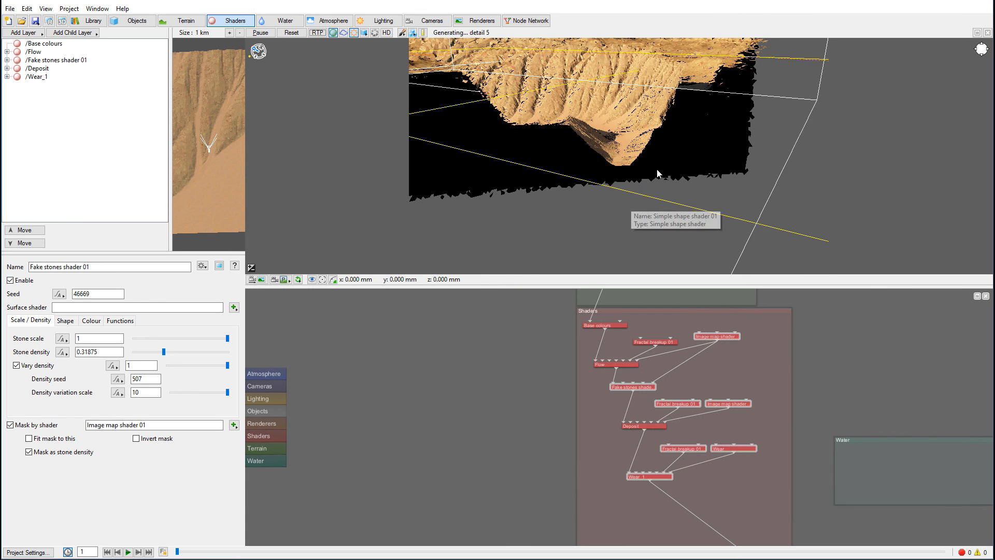
scroll(631, 200, "up", 5)
left_click_drag(677, 194, 633, 210, "alt")
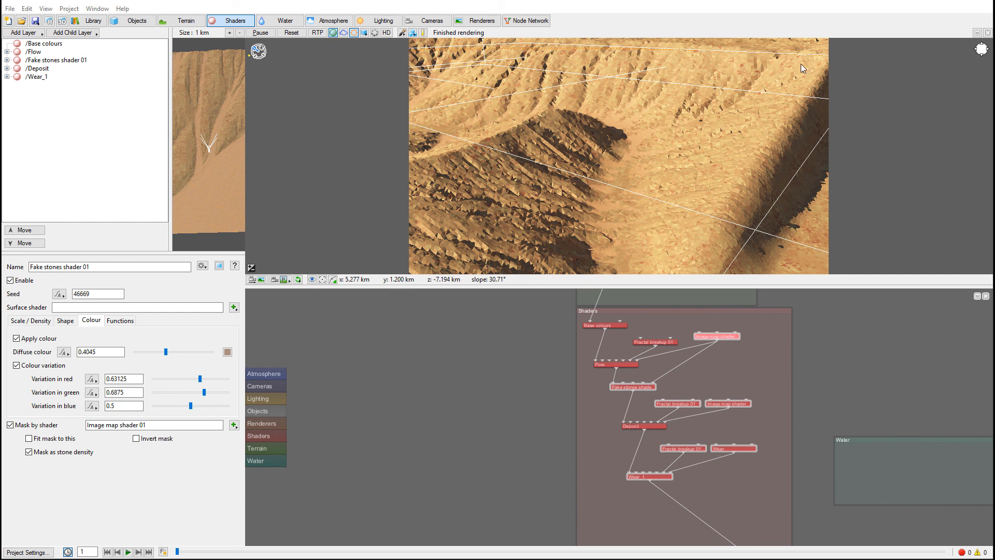
- Connect the Flow node directly to the Deposit node, bypassing the Fake stones shader, and move the stones node aside
left_click(615, 369)
left_click_drag(619, 413, 626, 422)
left_click_drag(646, 385, 673, 382)
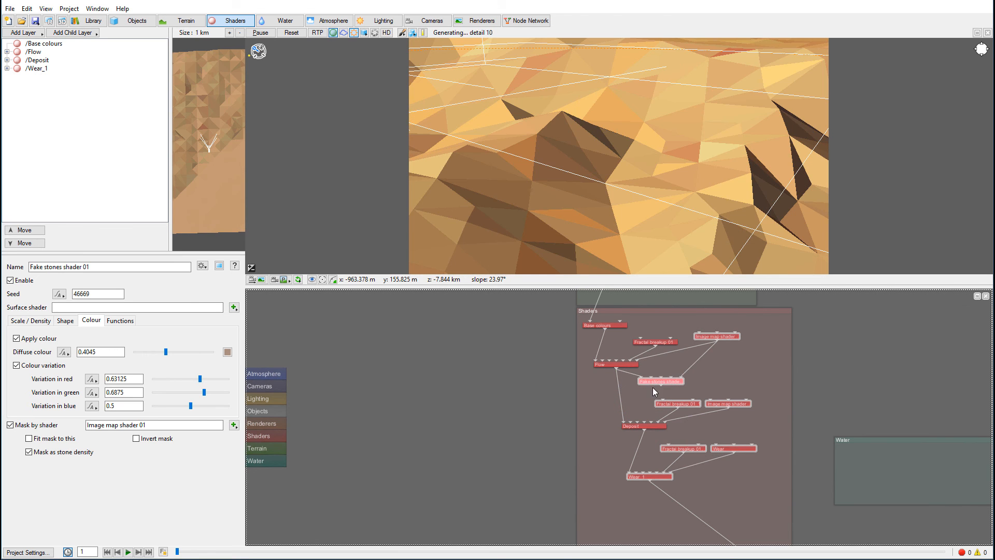